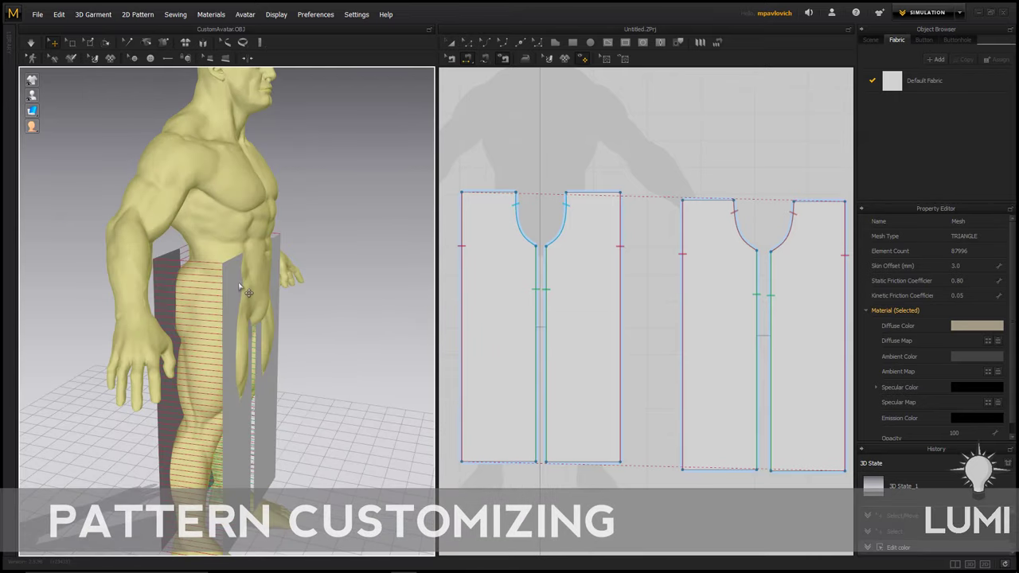
Step: Move the front trouser pattern pieces forward and the back pieces backward, away from the avatar's body
click(239, 288)
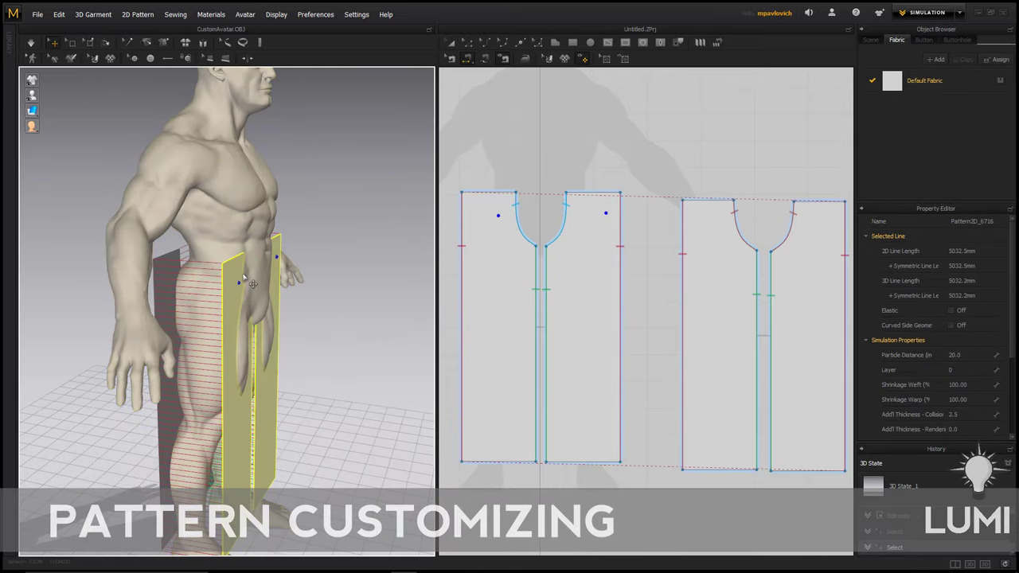
drag(244, 277, 261, 279)
right_drag(260, 279, 134, 279)
click(239, 266)
shift+click(297, 257)
right_drag(297, 258, 261, 291)
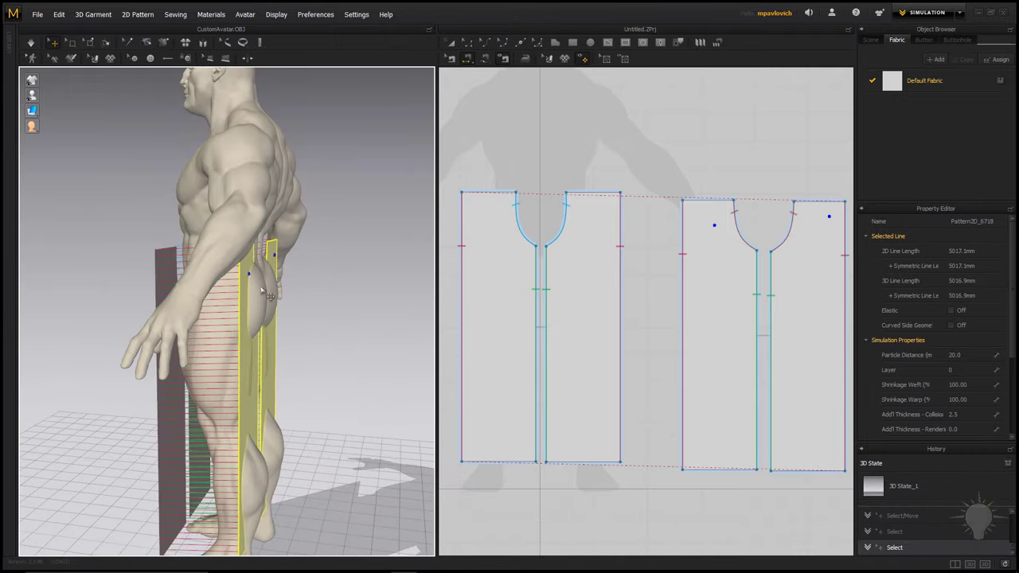
drag(248, 283, 262, 284)
Step: Simulate the garment so the sewn trouser pieces drape around the avatar's legs
scroll(261, 284, down, 3)
right_drag(245, 284, 309, 321)
scroll(289, 309, up, 2)
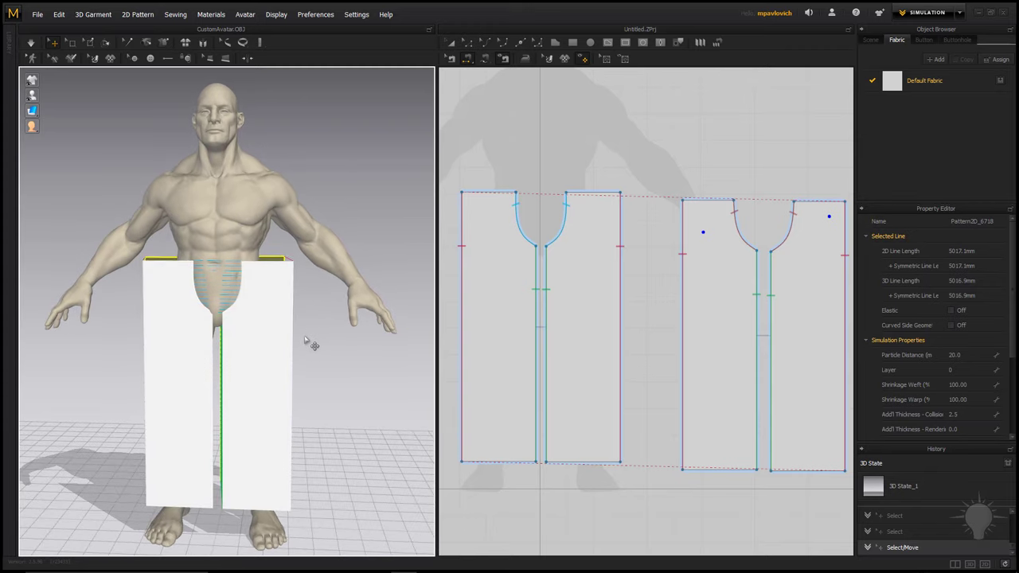
key(space)
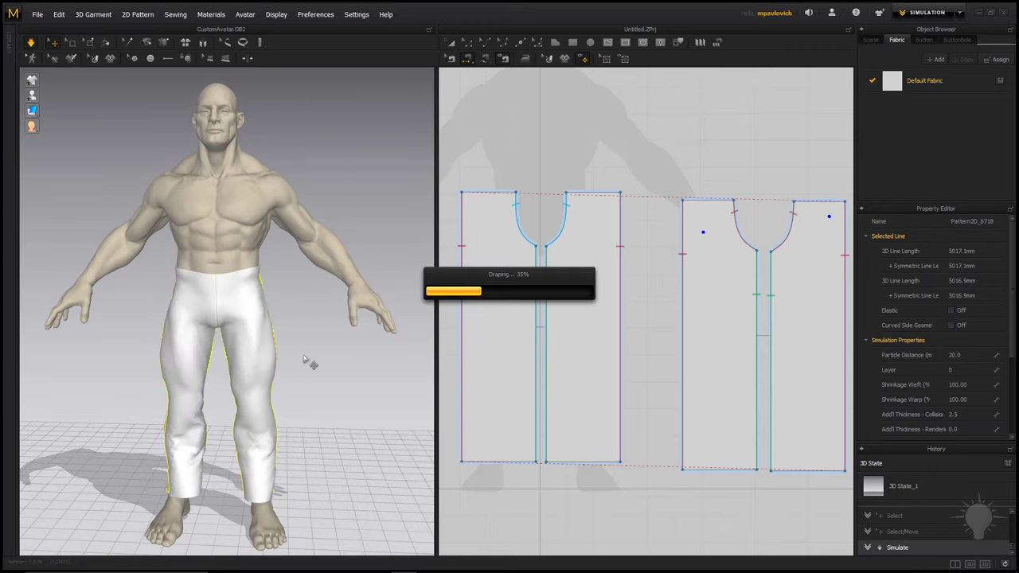
mouse_move(323, 358)
right_down()
mouse_move(87, 355)
mouse_move(277, 375)
mouse_move(356, 368)
mouse_move(304, 365)
right_up()
right_drag(338, 331, 314, 332)
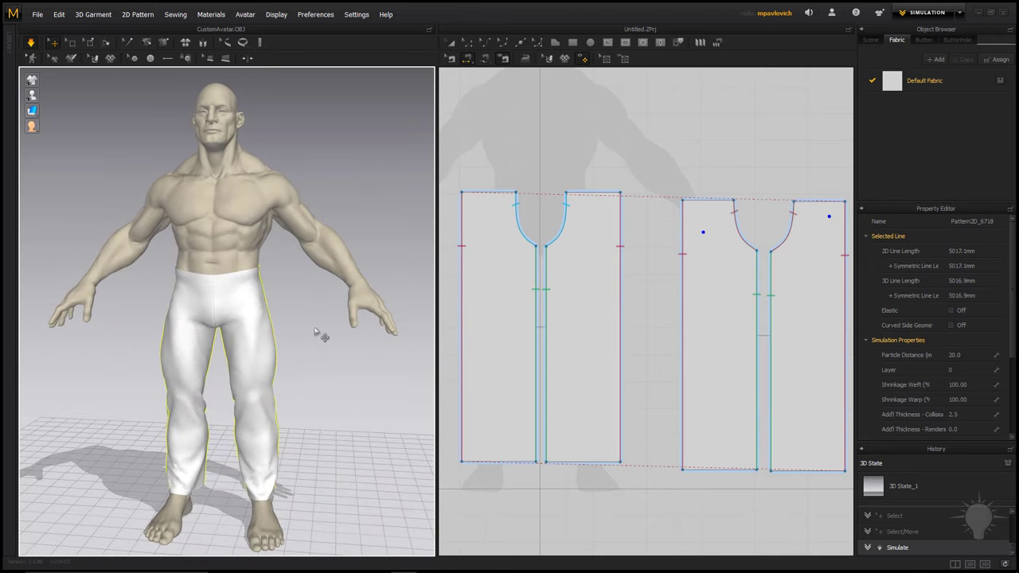
Step: Apply the D_Denim physical property preset to the Default Fabric used by the trousers
click(927, 89)
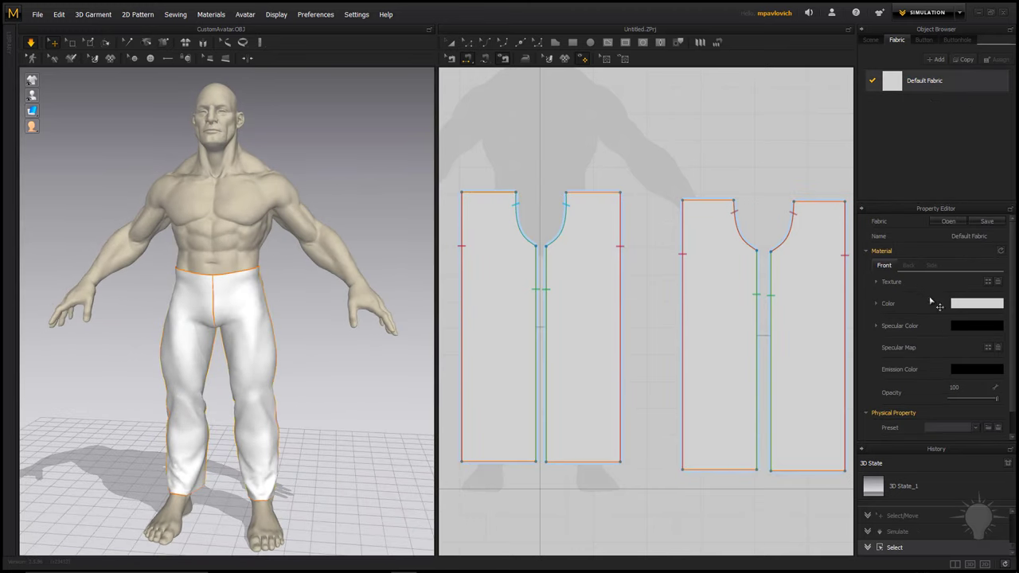
scroll(937, 422, down, 1)
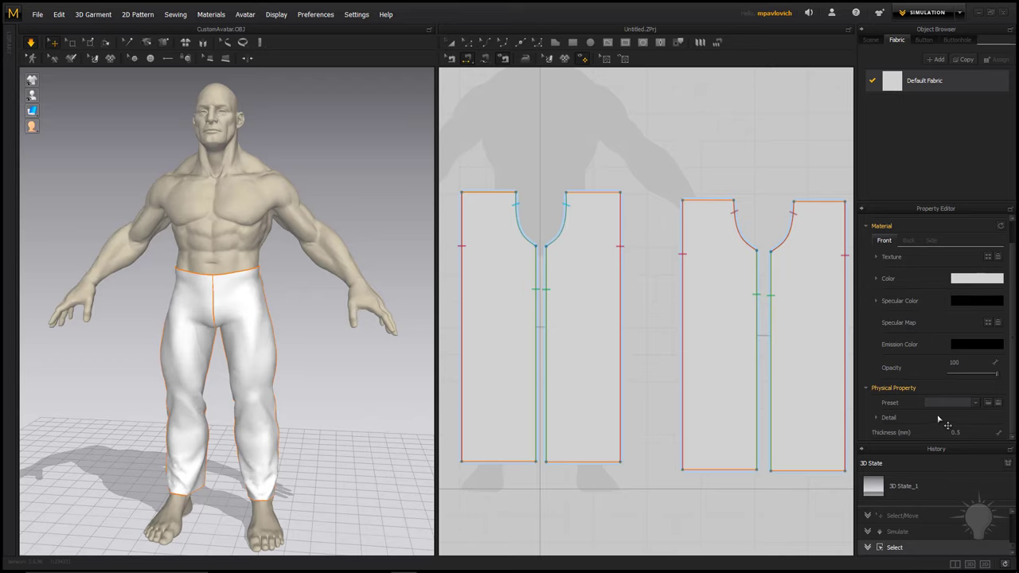
click(966, 403)
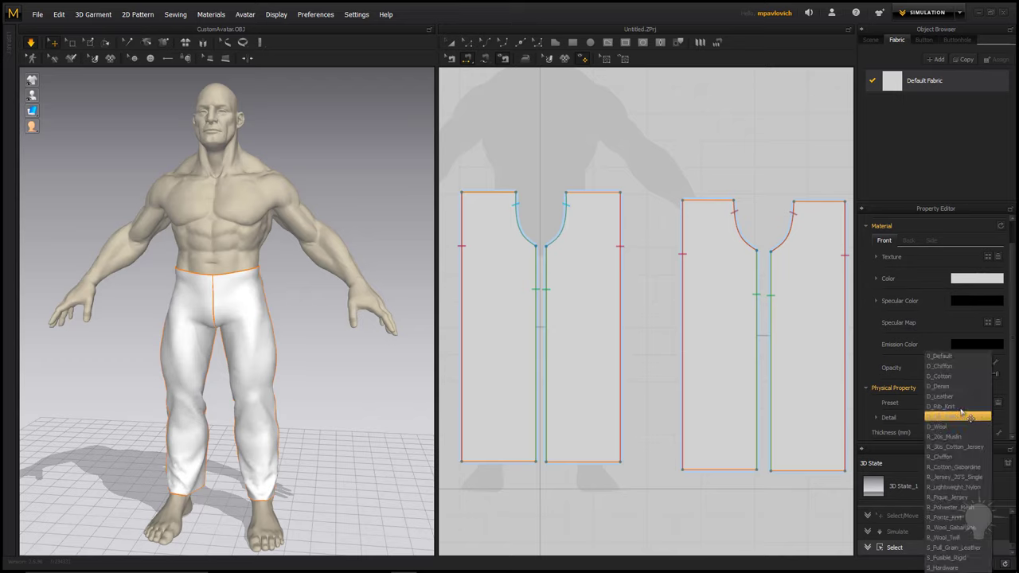
click(961, 386)
right_drag(310, 385, 233, 456)
click(230, 453)
right_drag(363, 434, 273, 446)
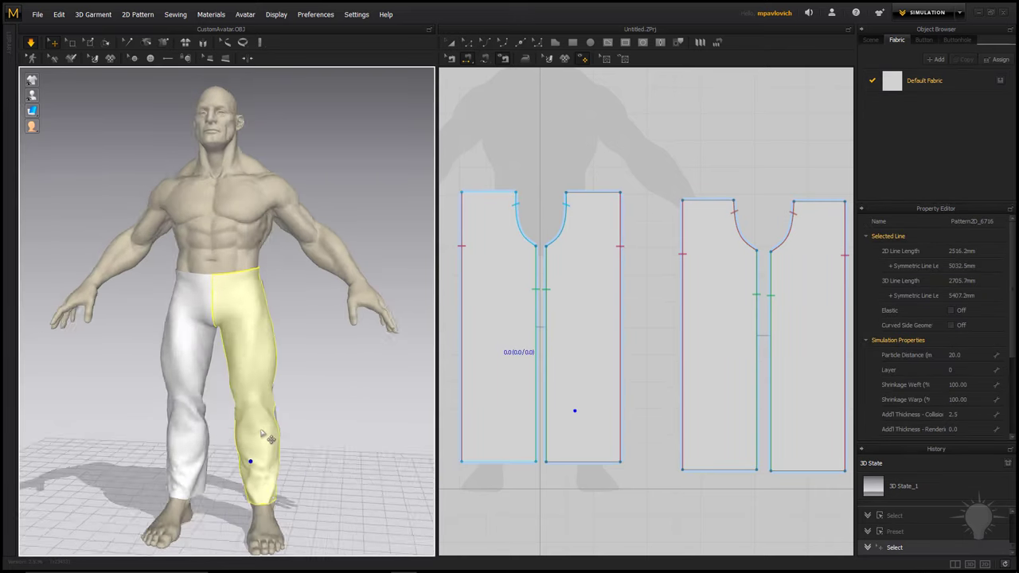
Step: Examine the trousers' tightness from the back and side with the strain map, and restore the textured display
scroll(319, 416, up, 5)
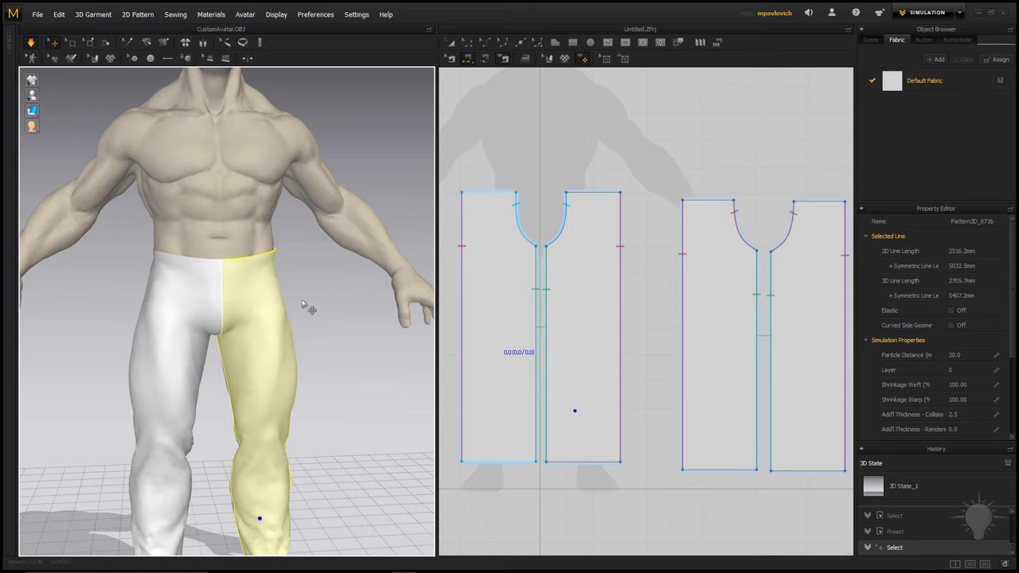
right_drag(303, 305, 101, 316)
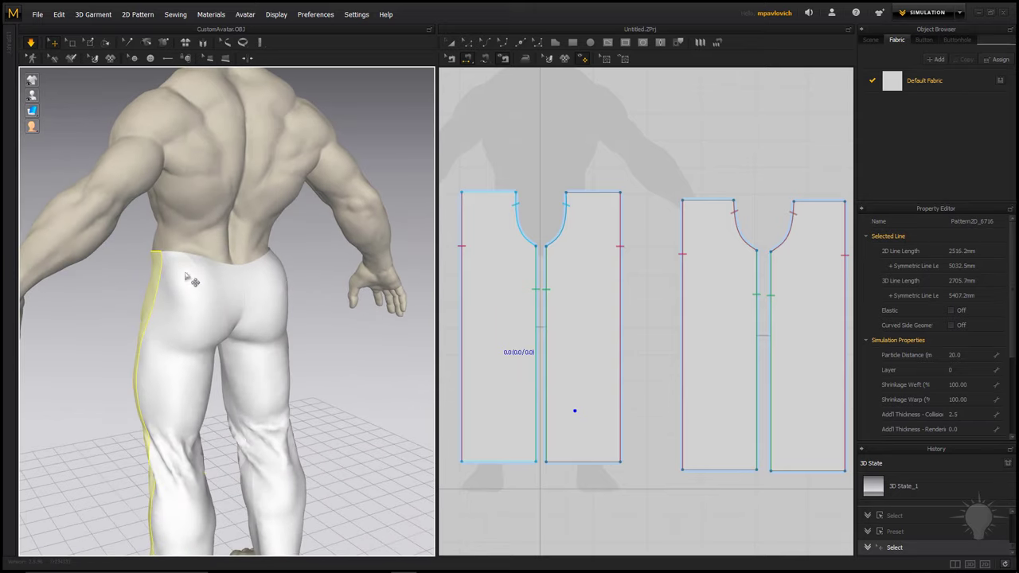
mouse_move(35, 116)
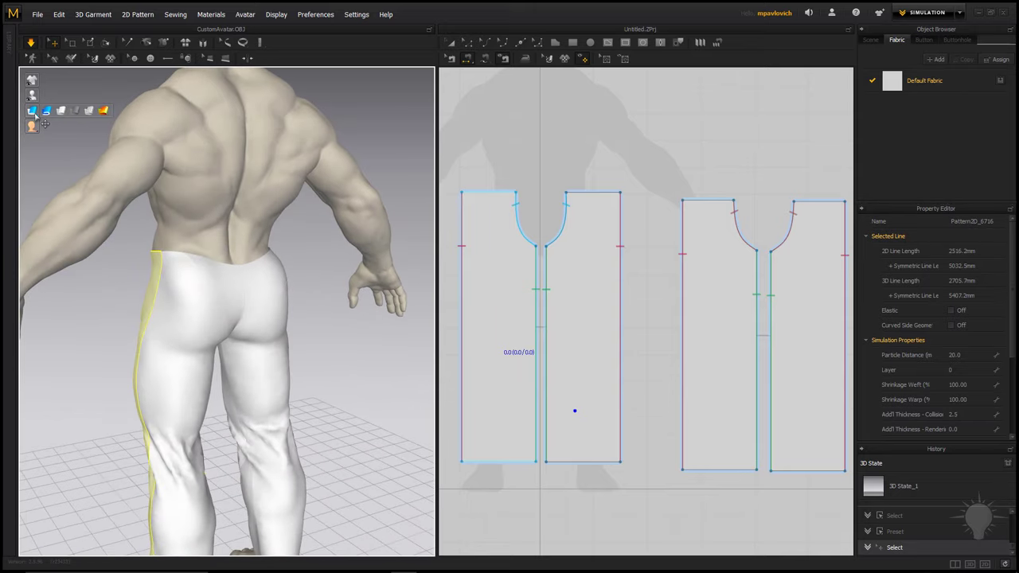
click(106, 112)
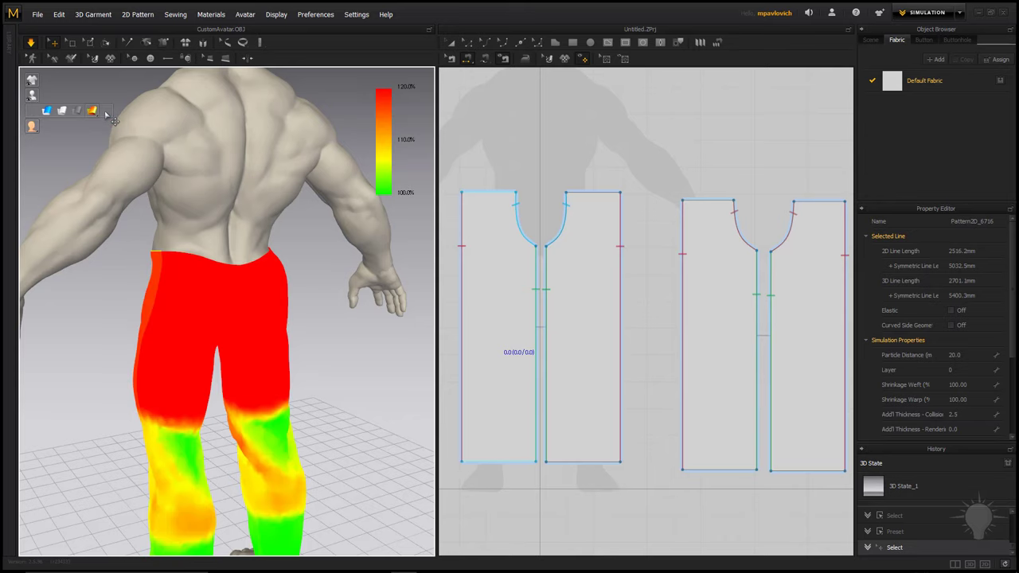
scroll(216, 384, down, 4)
right_drag(205, 450, 268, 417)
right_drag(227, 334, 140, 339)
scroll(136, 322, up, 3)
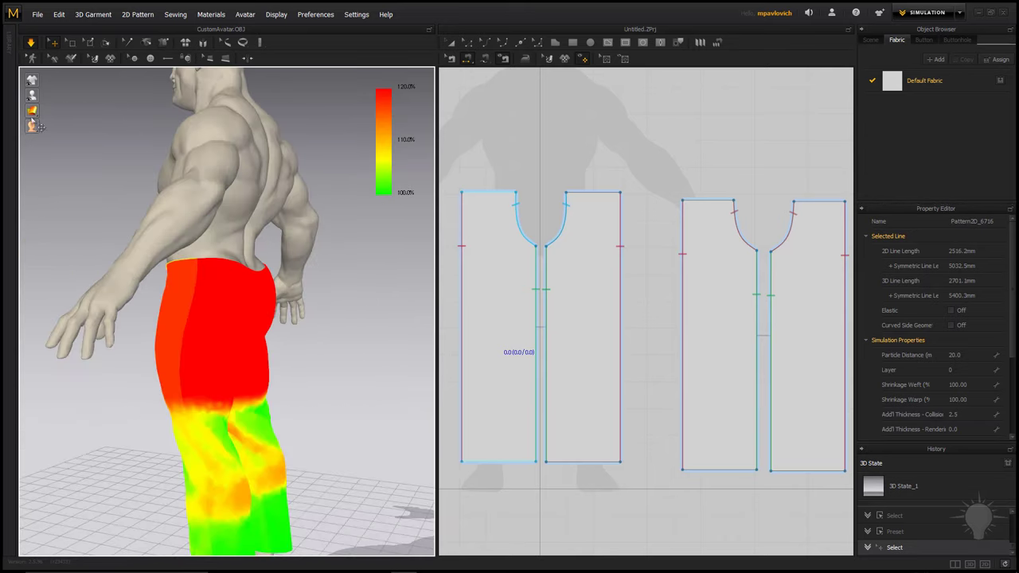
mouse_move(32, 112)
click(107, 113)
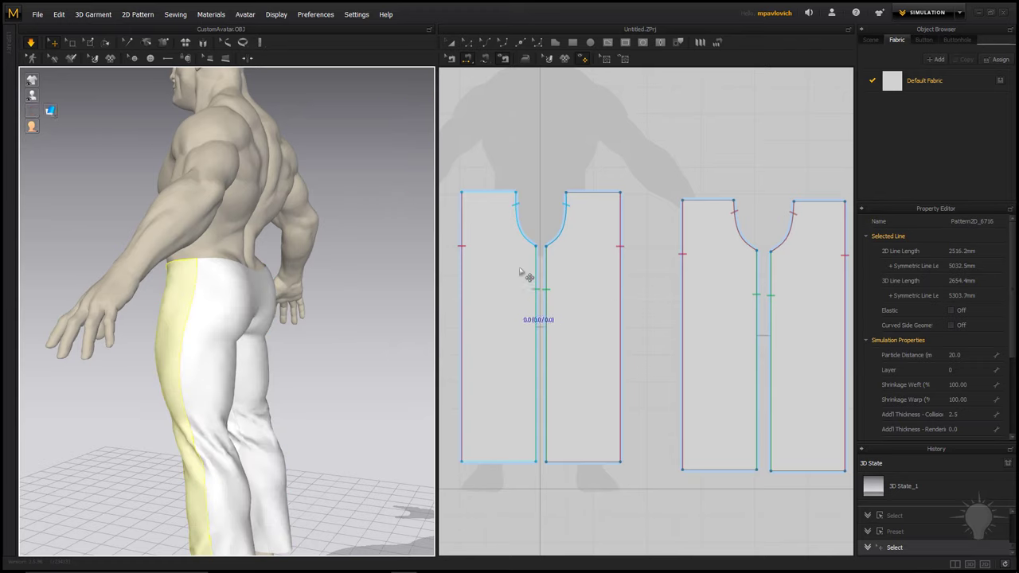
Step: Move the top outer corners outward so each front piece's waist is about 240 mm and each back piece's about 243 mm
middle_drag(536, 167, 558, 180)
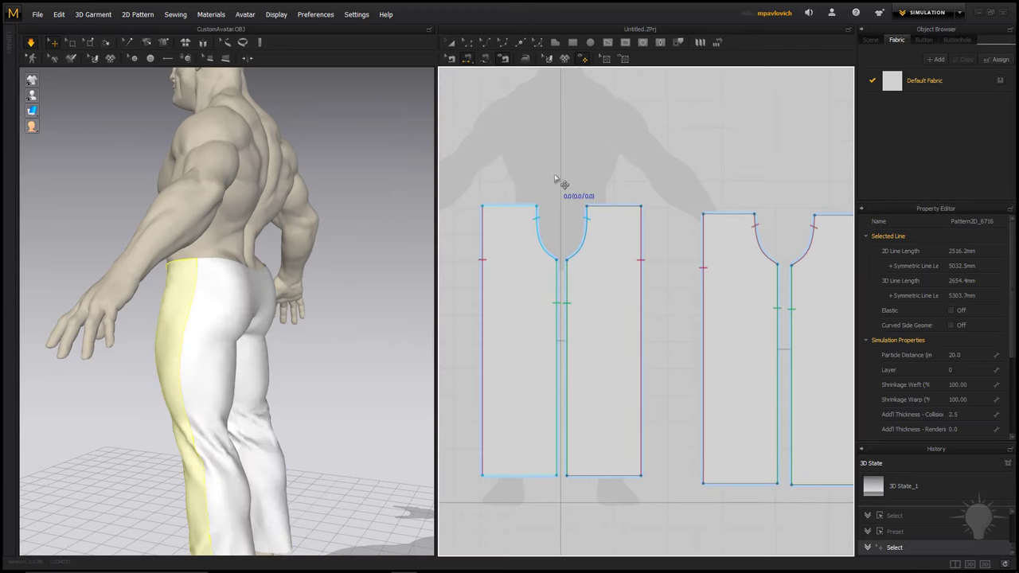
click(469, 43)
click(517, 176)
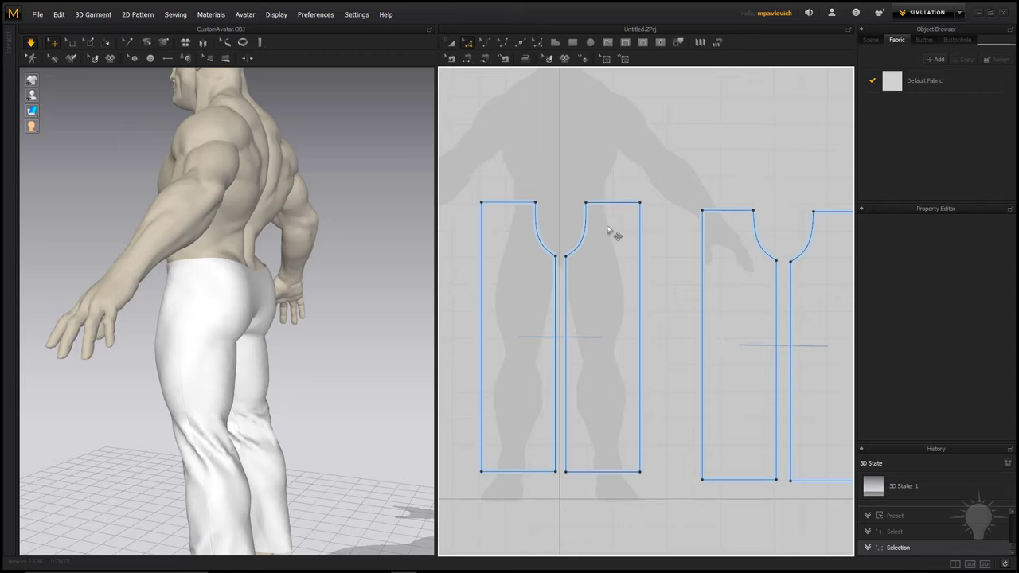
scroll(590, 221, down, 1)
drag(491, 198, 481, 198)
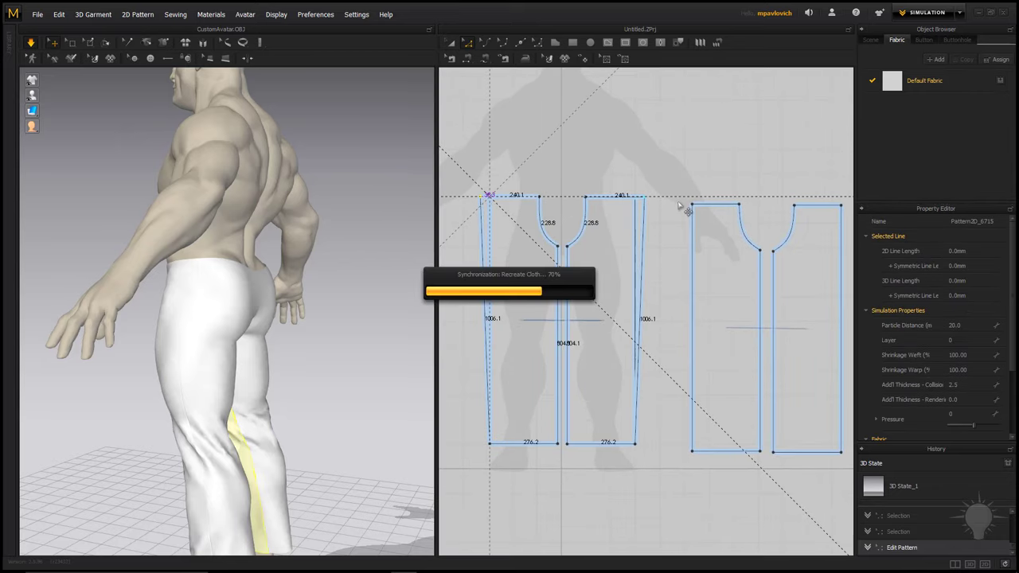
drag(692, 205, 679, 205)
Step: Curve the outer side edges of the front and back pieces slightly outward and simulate the drape
click(486, 44)
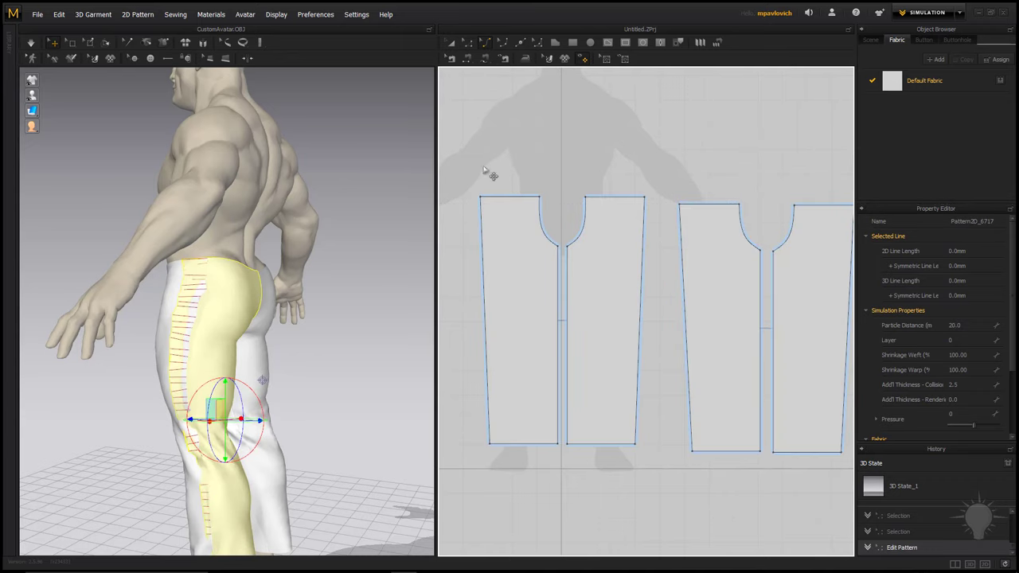
click(484, 298)
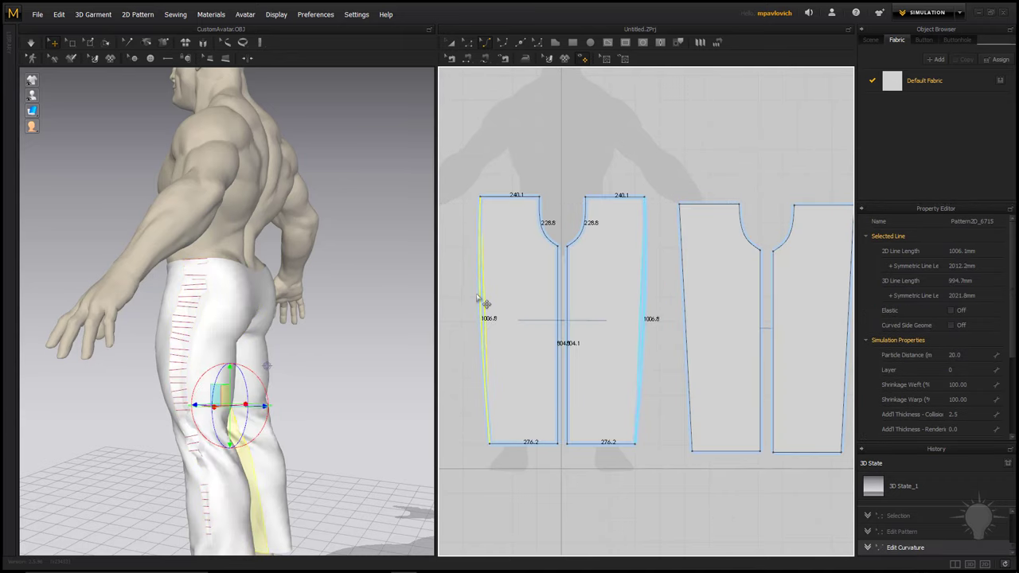
click(681, 330)
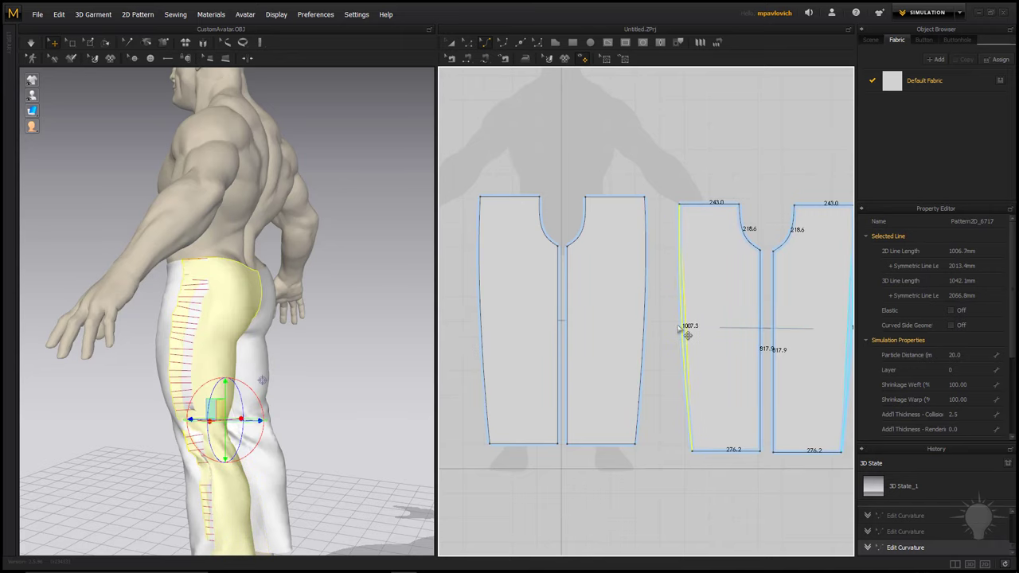
right_drag(117, 329, 258, 329)
key(space)
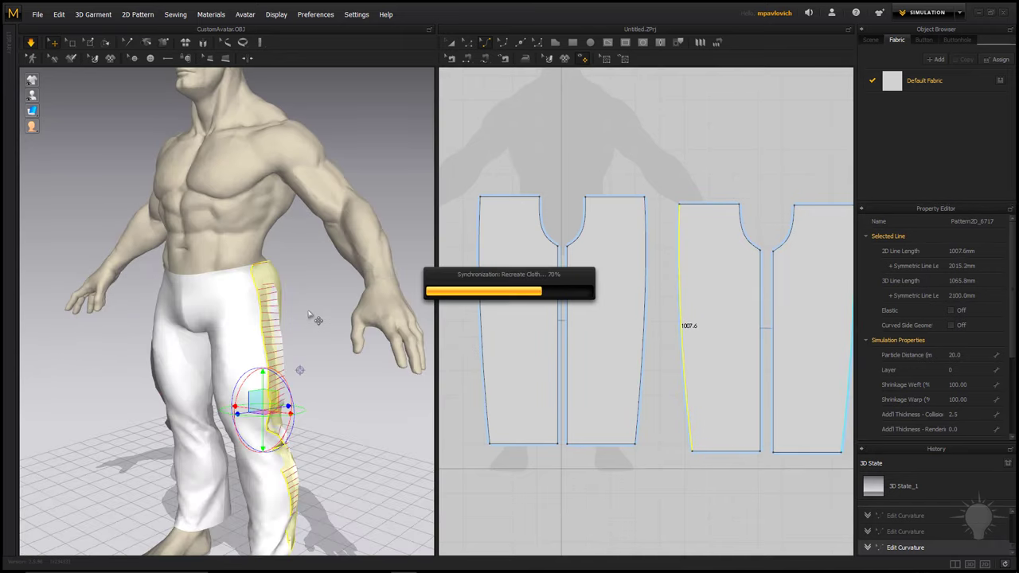
scroll(316, 313, down, 1)
right_drag(312, 310, 256, 455)
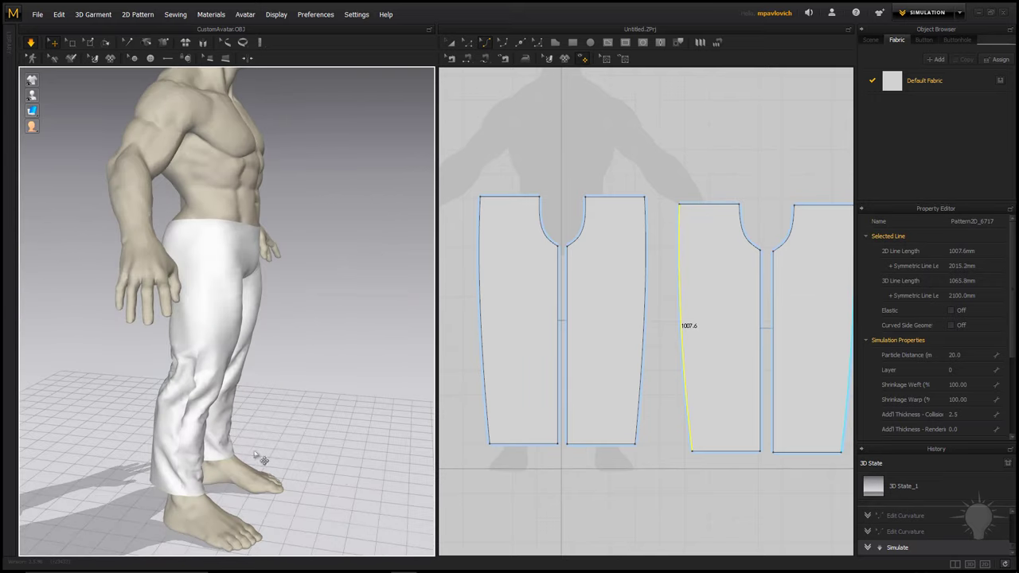
Step: Lower the hem edges of the front and back pieces together to lengthen the trouser legs, and simulate
scroll(530, 434, down, 1)
middle_drag(532, 425, 516, 402)
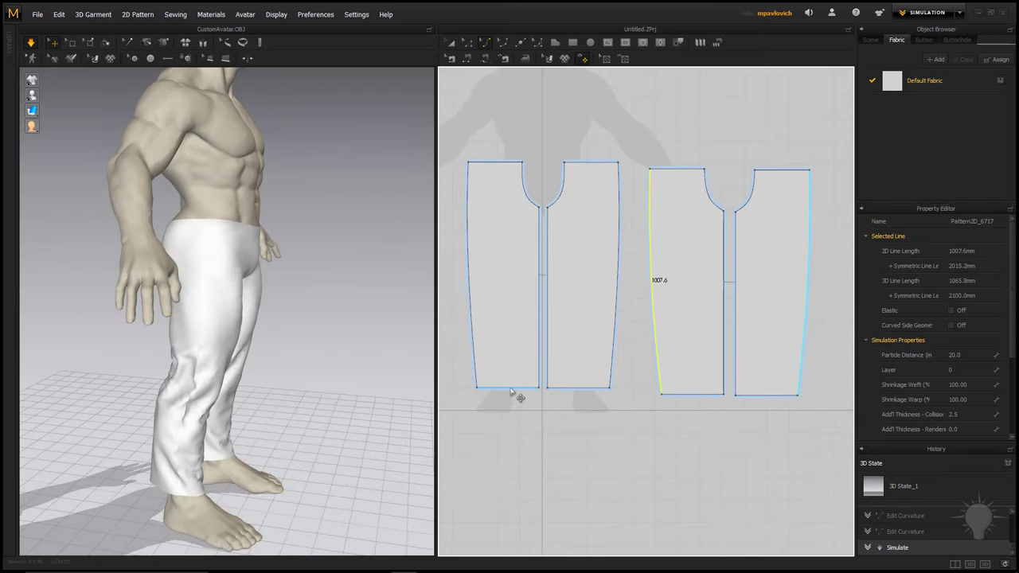
click(466, 42)
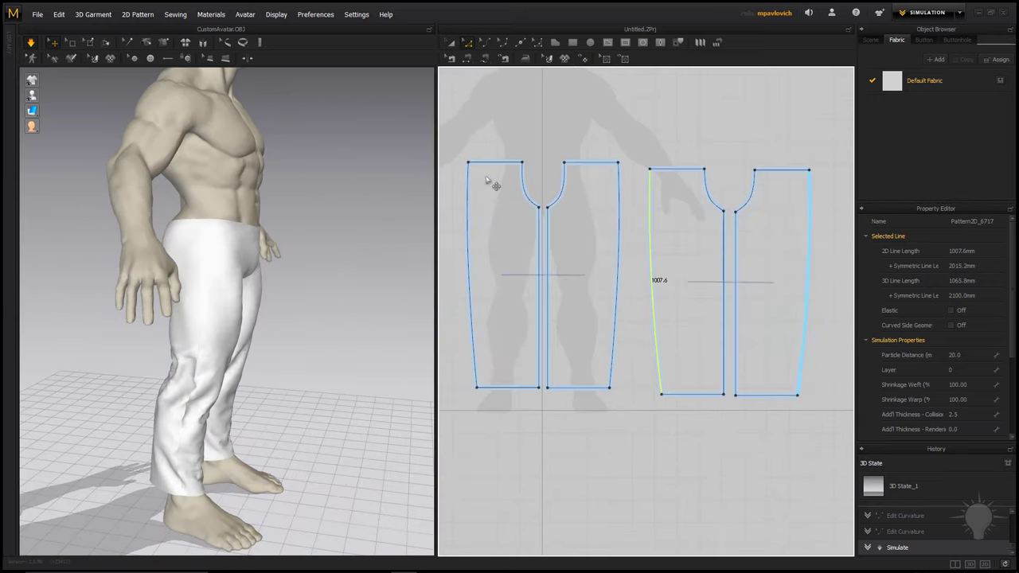
click(502, 388)
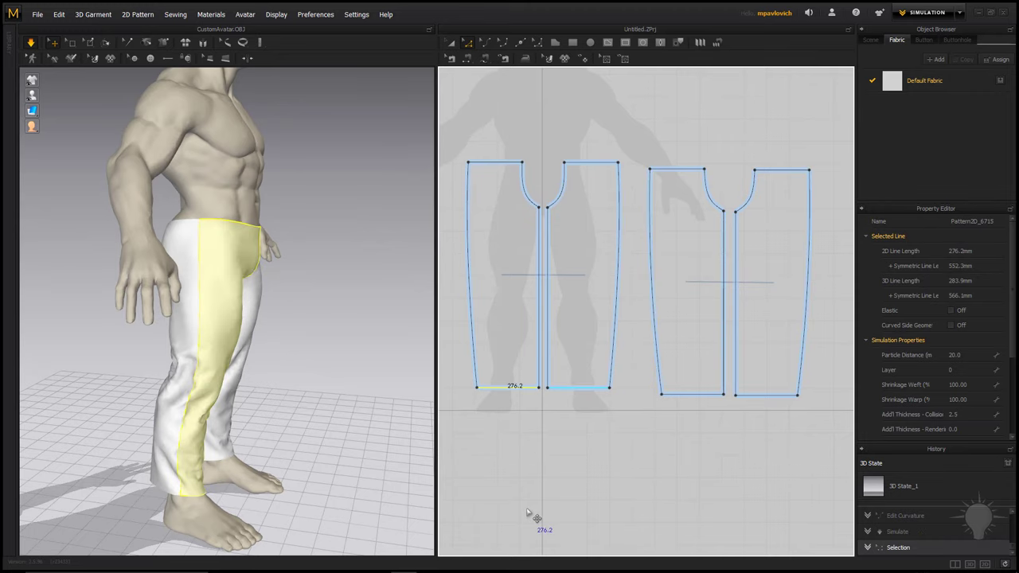
shift+click(697, 395)
drag(696, 395, 703, 412)
key(space)
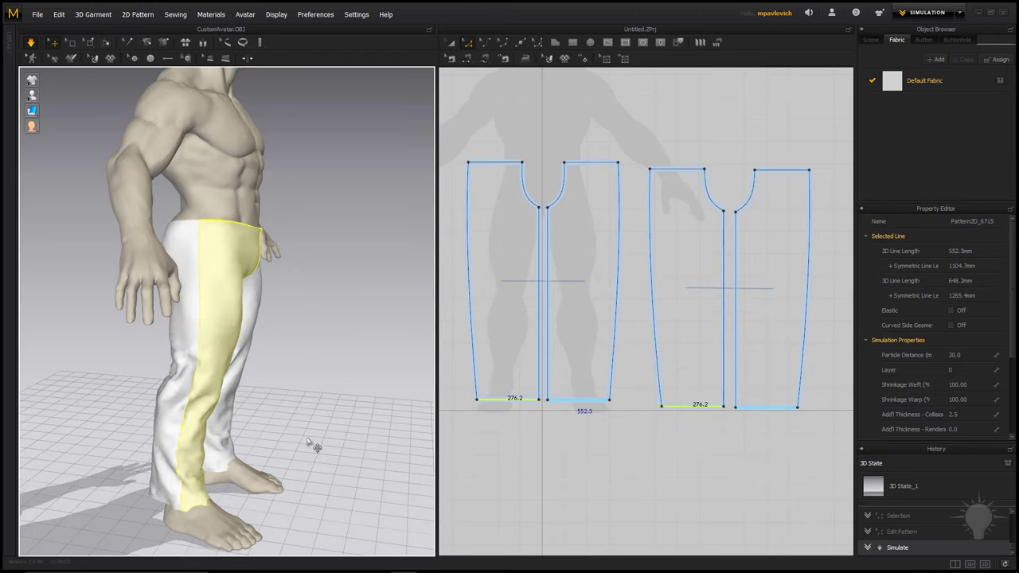
Step: Raise the inner waist corners of the back pieces so the waistline slopes up toward the centre back, and simulate
right_drag(330, 409, 414, 295)
right_drag(361, 360, 143, 357)
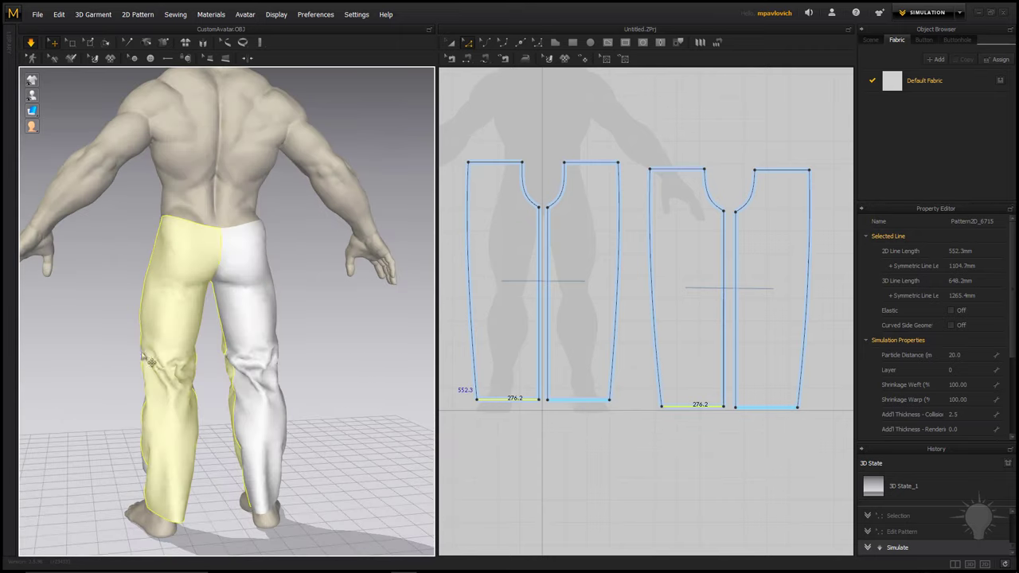
right_drag(305, 349, 308, 361)
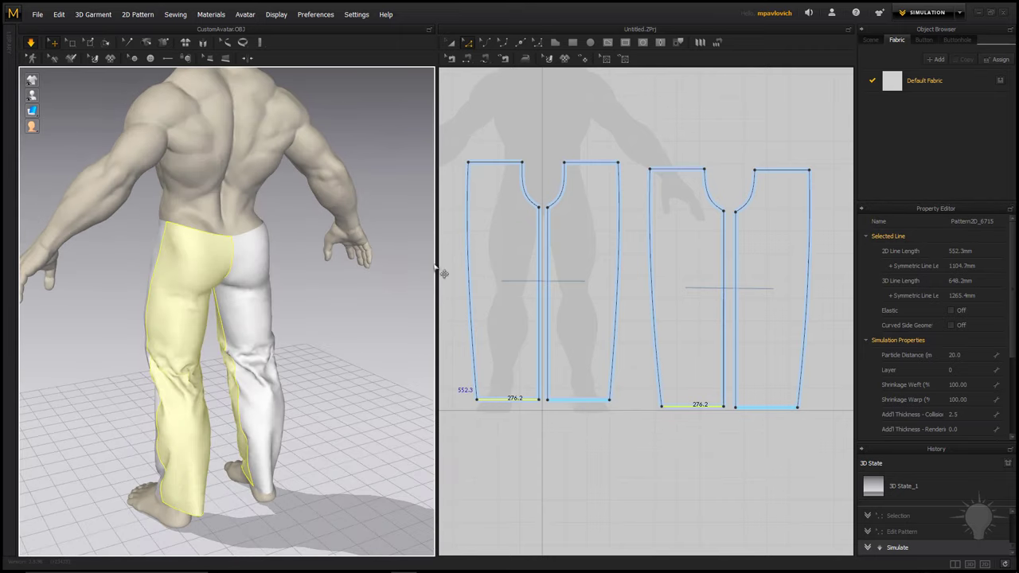
middle_drag(696, 236, 635, 334)
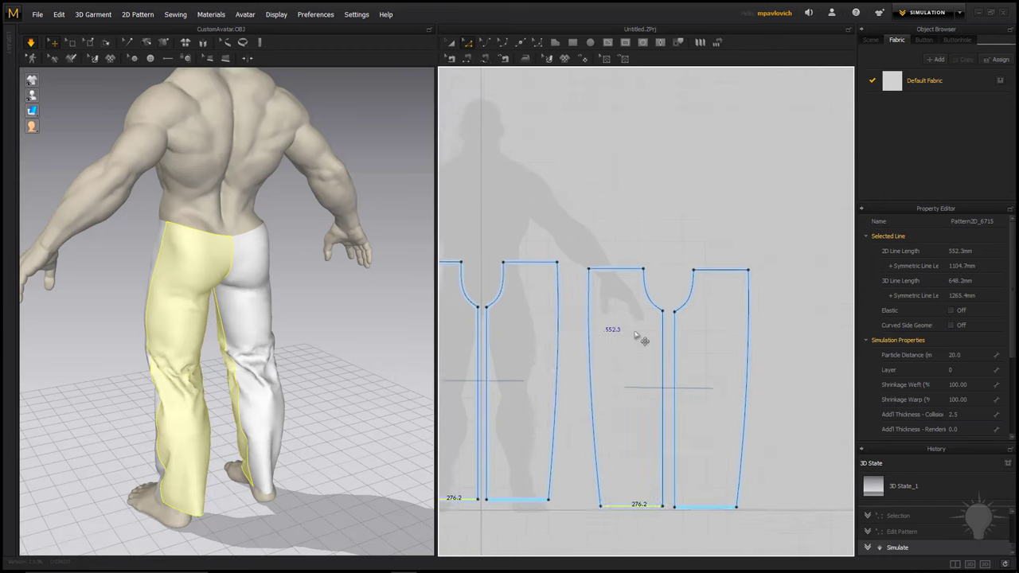
scroll(649, 314, up, 2)
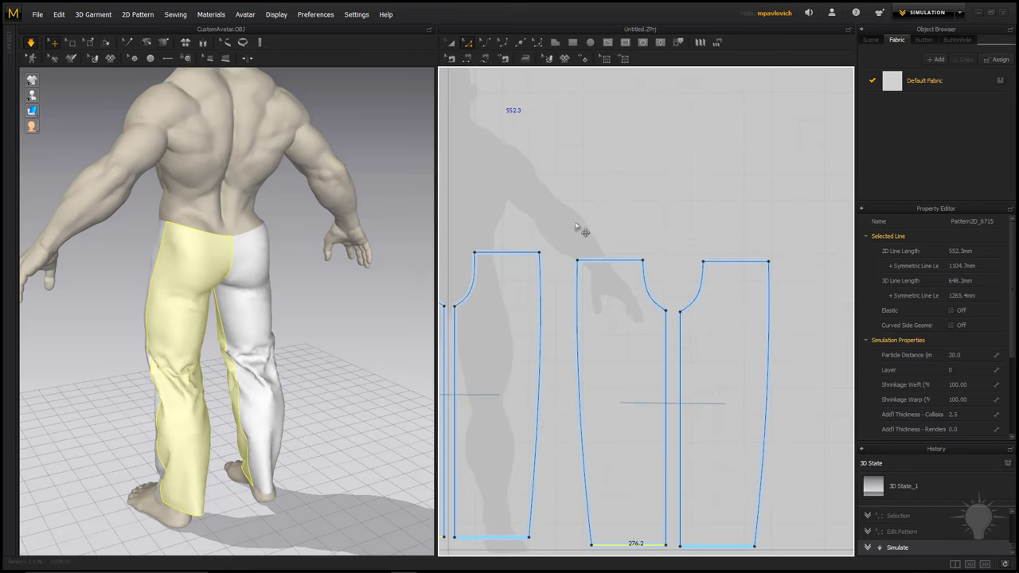
click(626, 242)
drag(643, 262, 643, 246)
key(space)
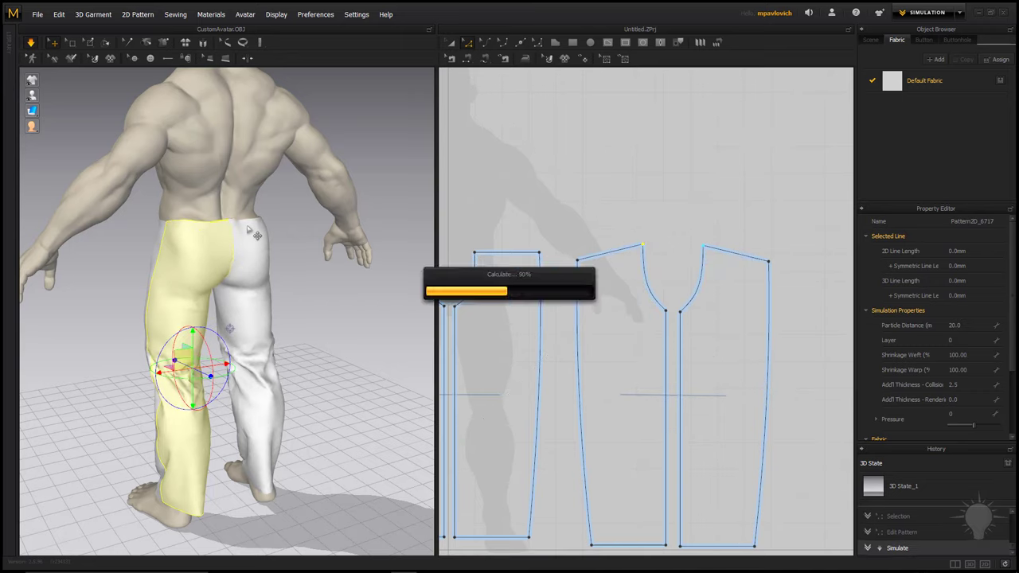
Step: Move the outer waist corners inward so each front waist is about 220 mm and each back waist about 234 mm, and simulate
right_drag(132, 253, 332, 250)
middle_drag(543, 229, 665, 248)
right_drag(360, 266, 396, 271)
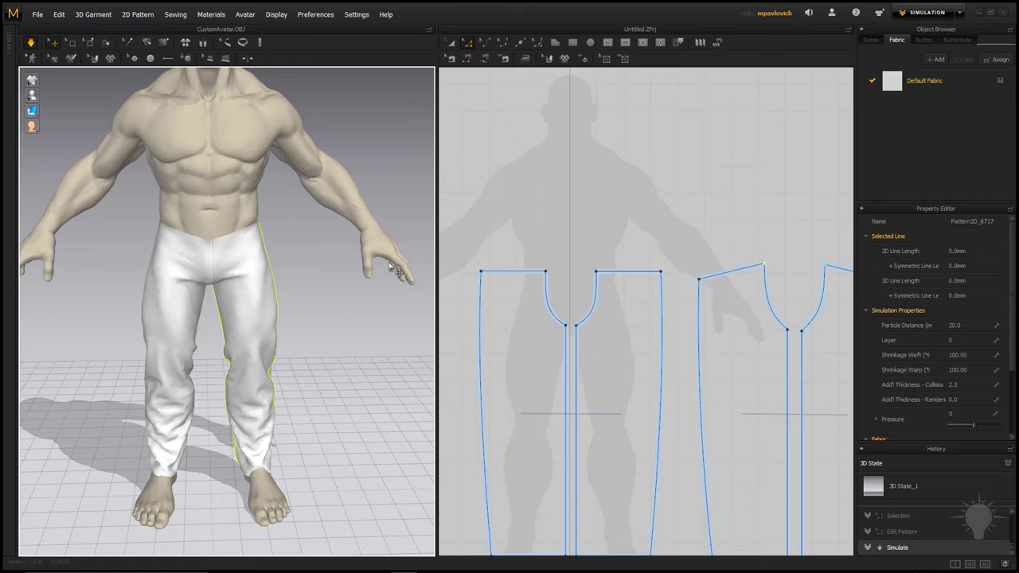
scroll(539, 239, down, 2)
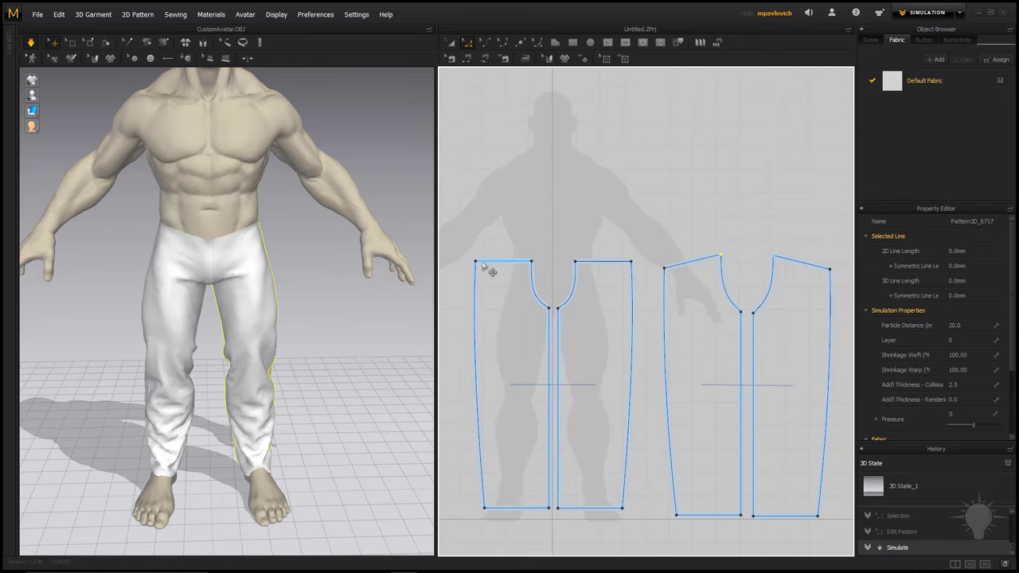
click(484, 269)
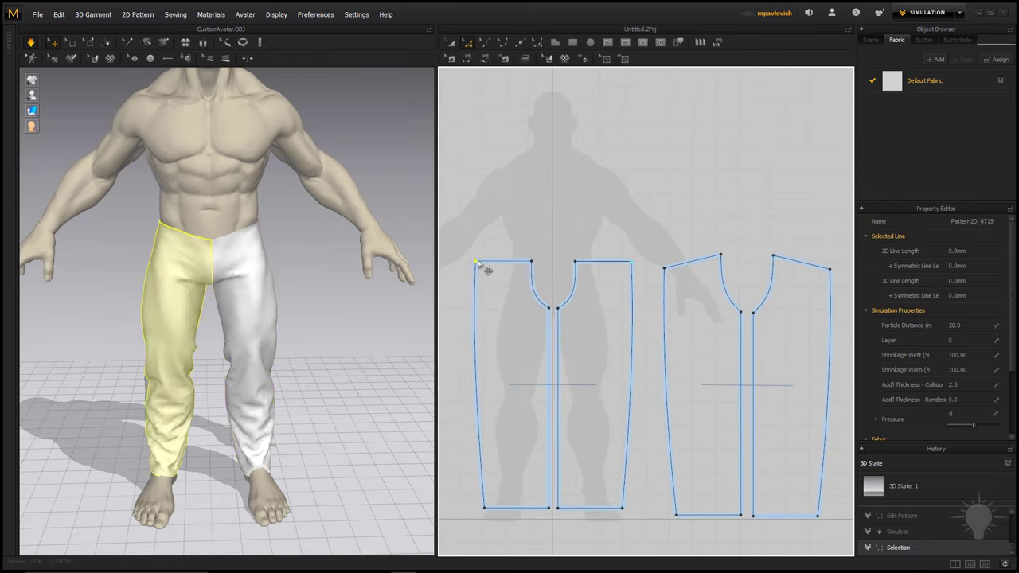
click(667, 273)
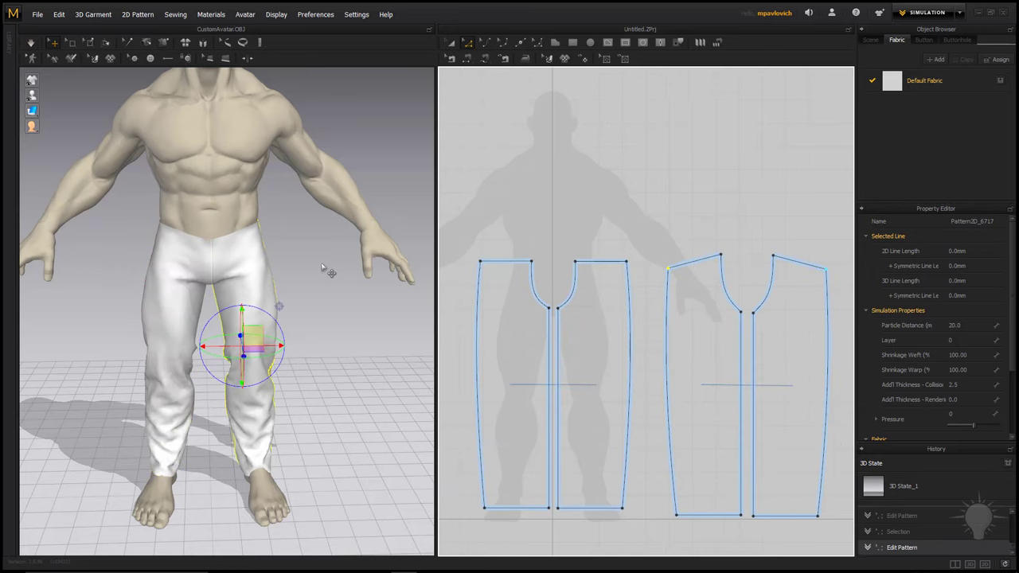
key(space)
mouse_move(311, 276)
right_down()
mouse_move(125, 268)
mouse_move(327, 272)
right_up()
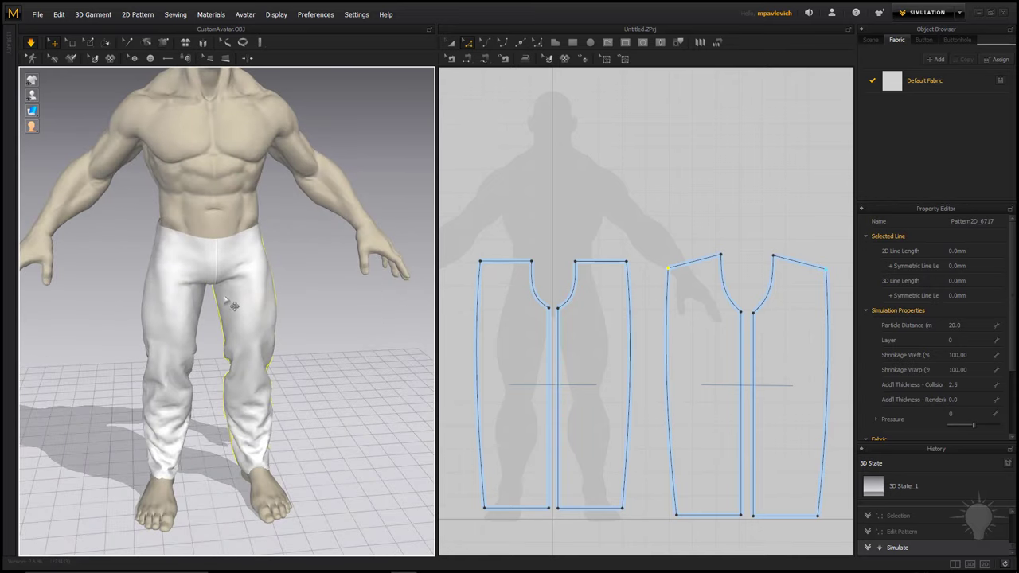
Step: Curve the outer side edges and inseams of the front and back pieces inward to slim the legs, and simulate
right_drag(540, 398, 545, 344)
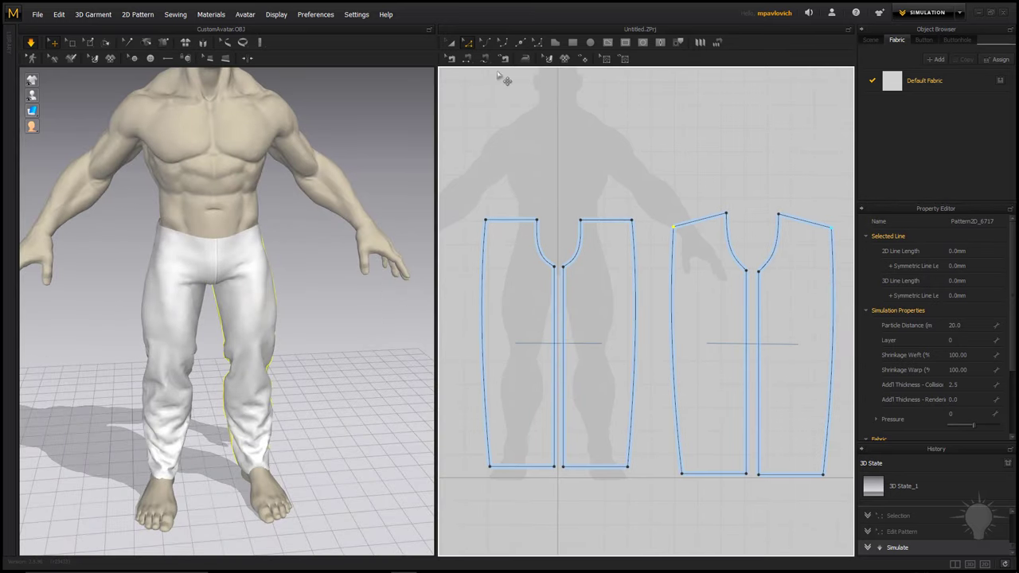
click(506, 58)
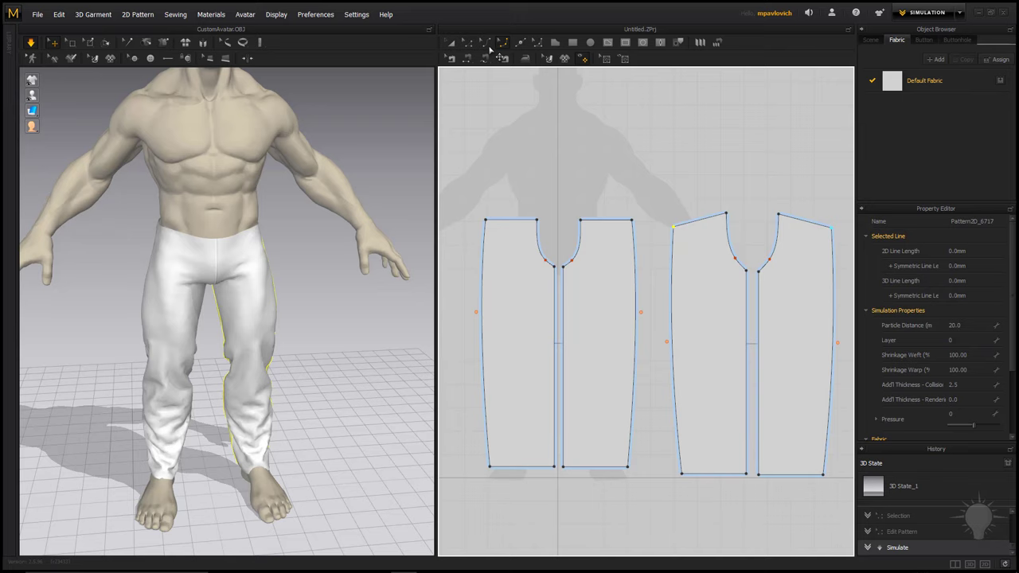
click(486, 44)
click(482, 356)
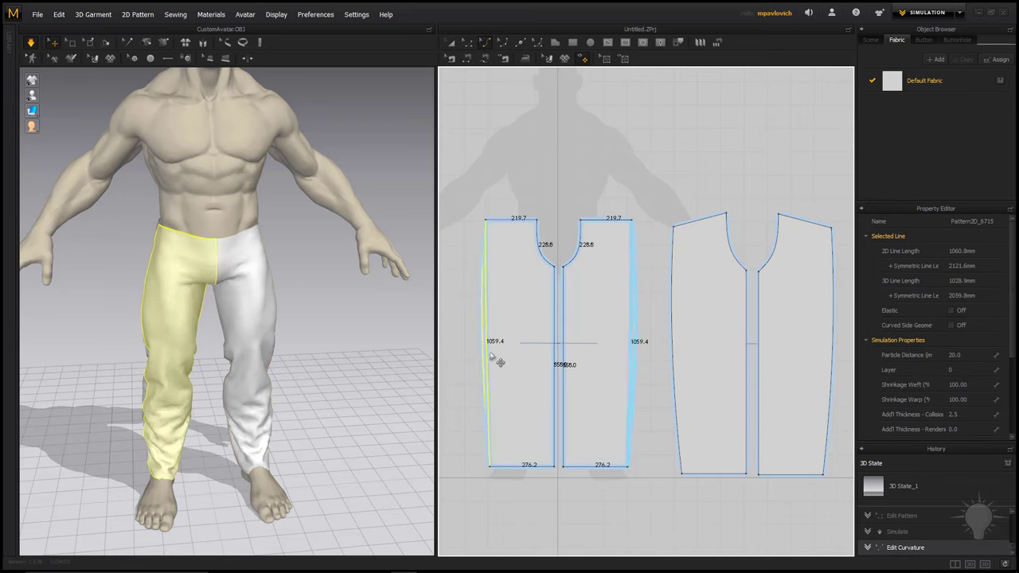
mouse_move(549, 368)
mouse_down()
mouse_move(561, 366)
mouse_move(545, 364)
mouse_up()
drag(675, 369, 727, 364)
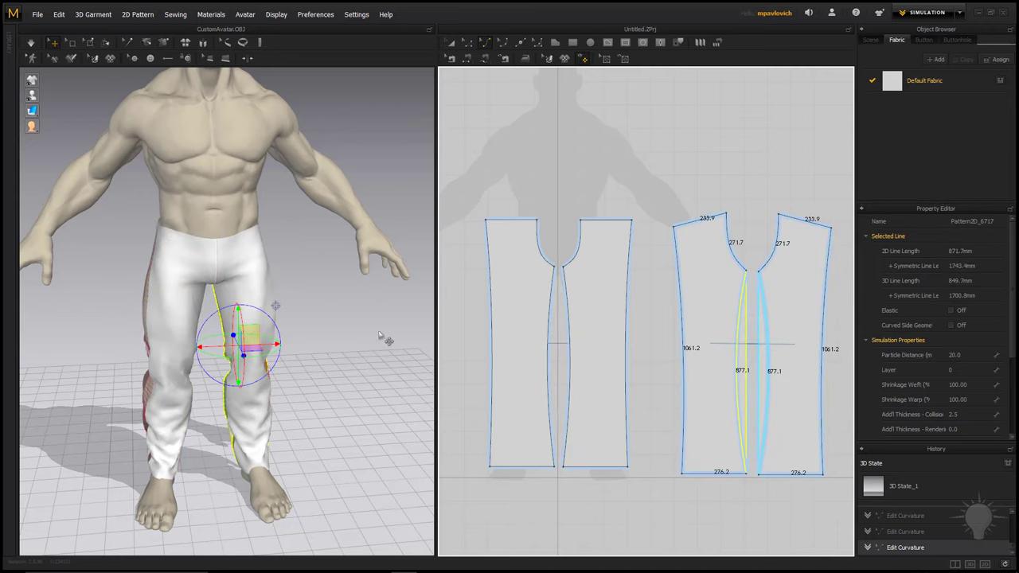
key(space)
mouse_move(354, 341)
right_down()
mouse_move(288, 356)
mouse_move(68, 341)
mouse_move(325, 345)
mouse_move(341, 328)
right_up()
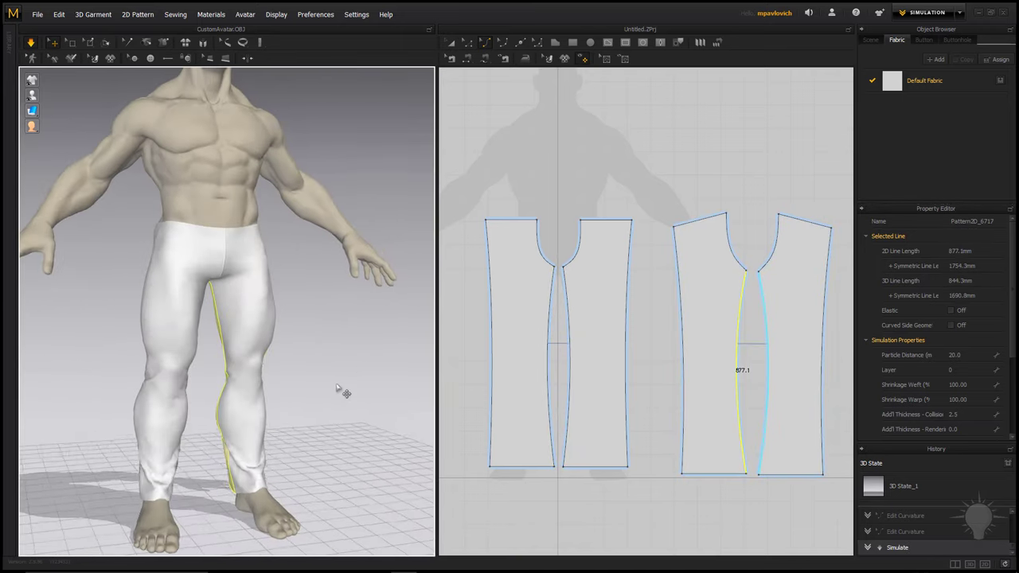
Step: Move the outer hem corners of the front and back pieces outward to flare the lower legs, and simulate
click(465, 45)
click(488, 471)
drag(489, 468, 471, 477)
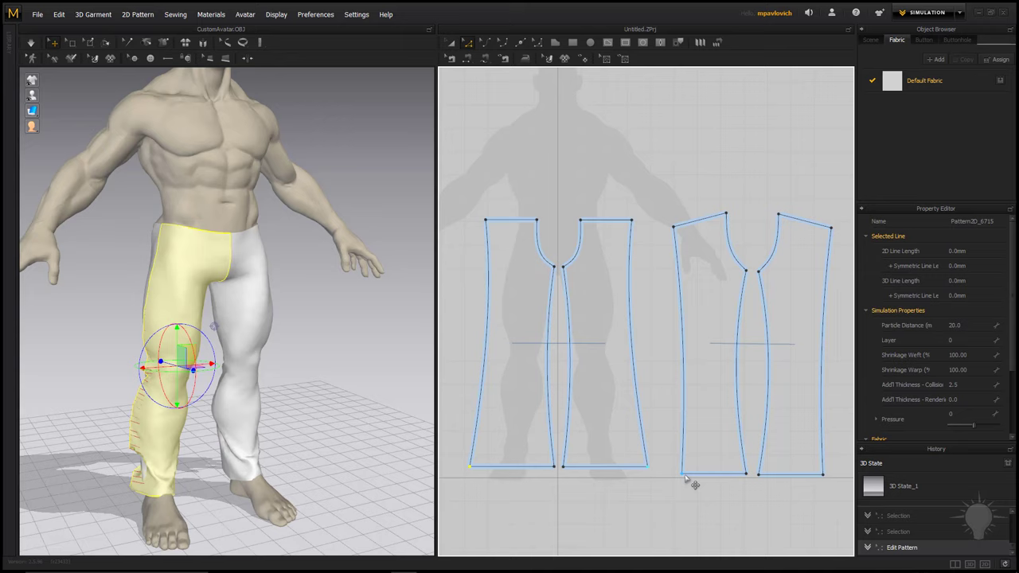
drag(683, 475, 666, 475)
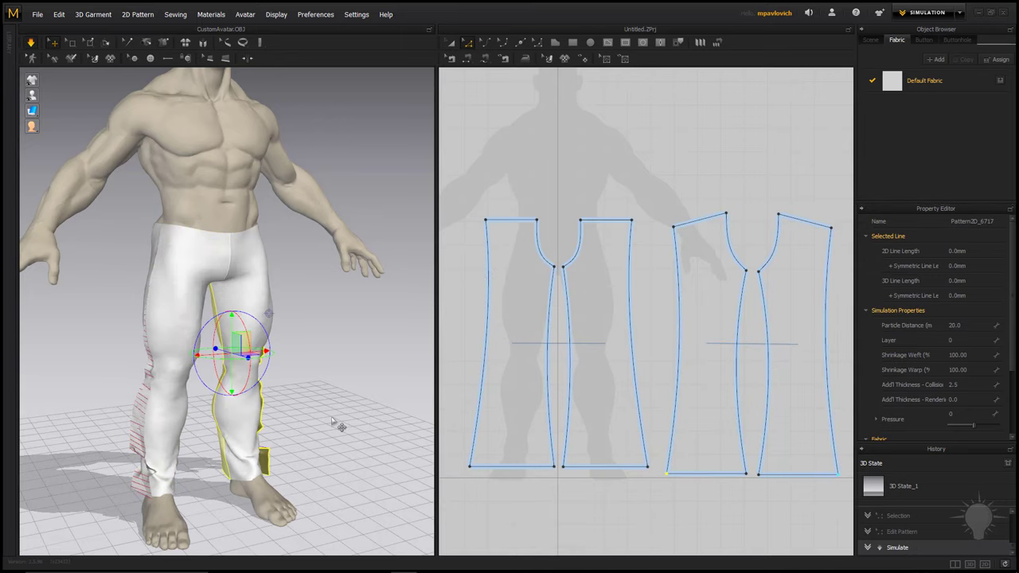
middle_drag(332, 444, 316, 402)
right_drag(316, 403, 275, 423)
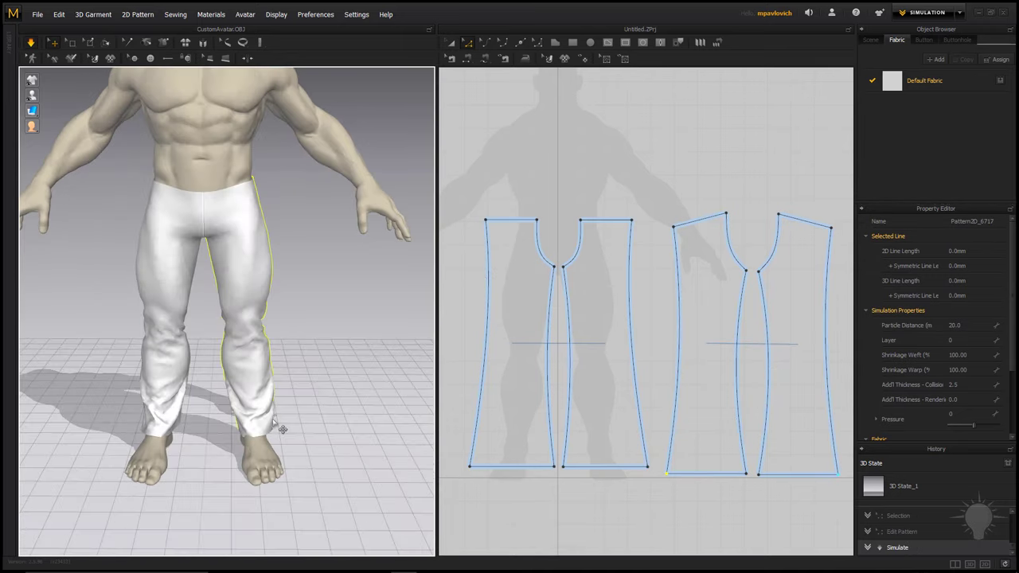
Step: Tug the fabric near both trouser hems during the simulation to settle the drape, and check the legs from several angles
drag(282, 429, 340, 425)
drag(167, 431, 245, 440)
right_drag(321, 415, 337, 406)
middle_drag(337, 406, 333, 415)
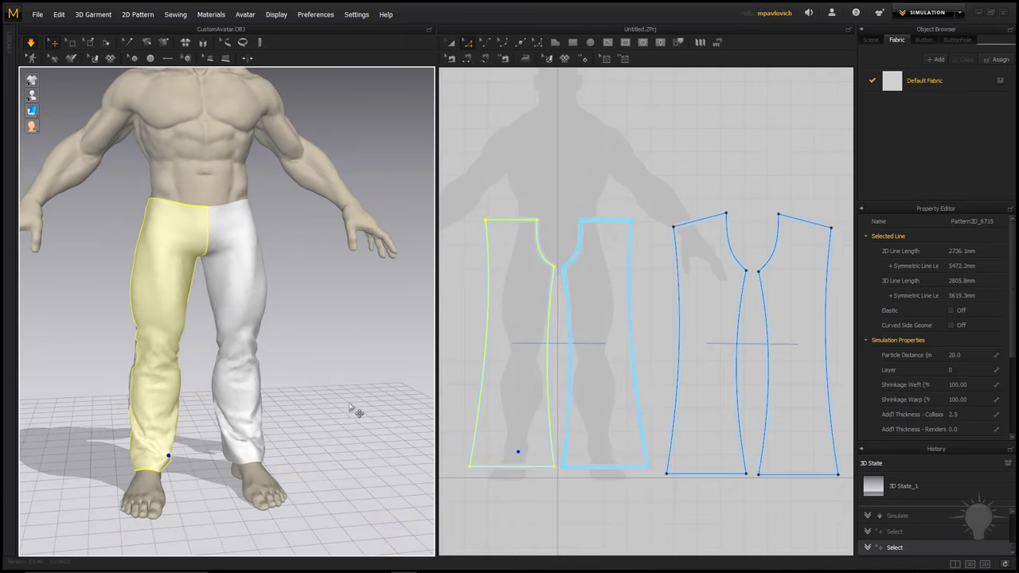
right_drag(277, 380, 181, 380)
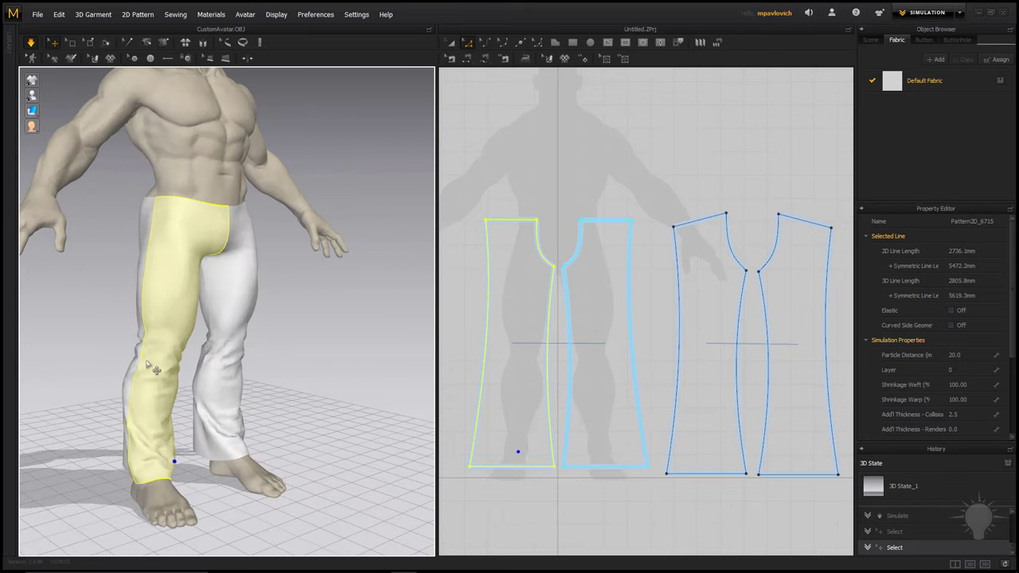
right_drag(304, 386, 238, 379)
scroll(288, 371, up, 5)
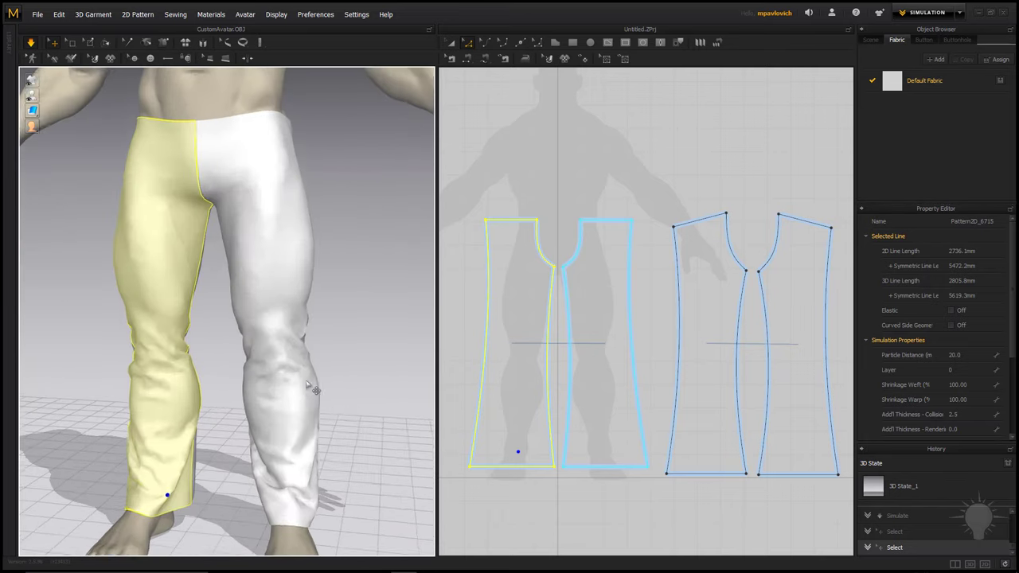
Step: Draw a 3D chalk line across the front of one trouser leg just below the knee
click(70, 60)
middle_drag(129, 253, 195, 119)
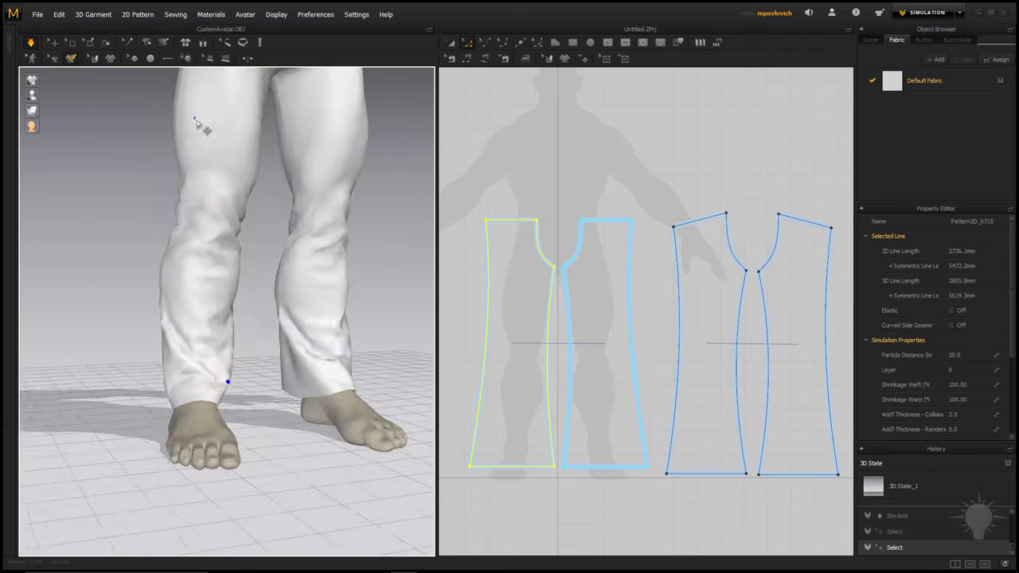
scroll(201, 255, up, 3)
right_drag(244, 185, 139, 217)
key(Return)
click(206, 206)
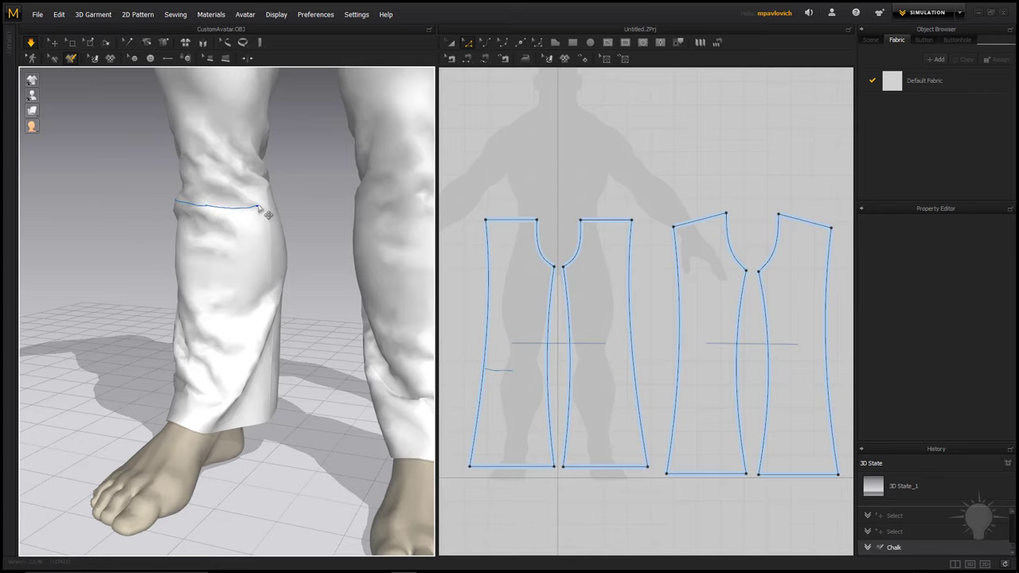
double_click(266, 206)
Step: Trace the chalk line with a three-point internal line across the front piece, from the outer side edge to the inseam
mouse_move(206, 219)
right_down()
mouse_move(121, 219)
mouse_move(347, 210)
mouse_move(171, 216)
mouse_move(274, 239)
right_up()
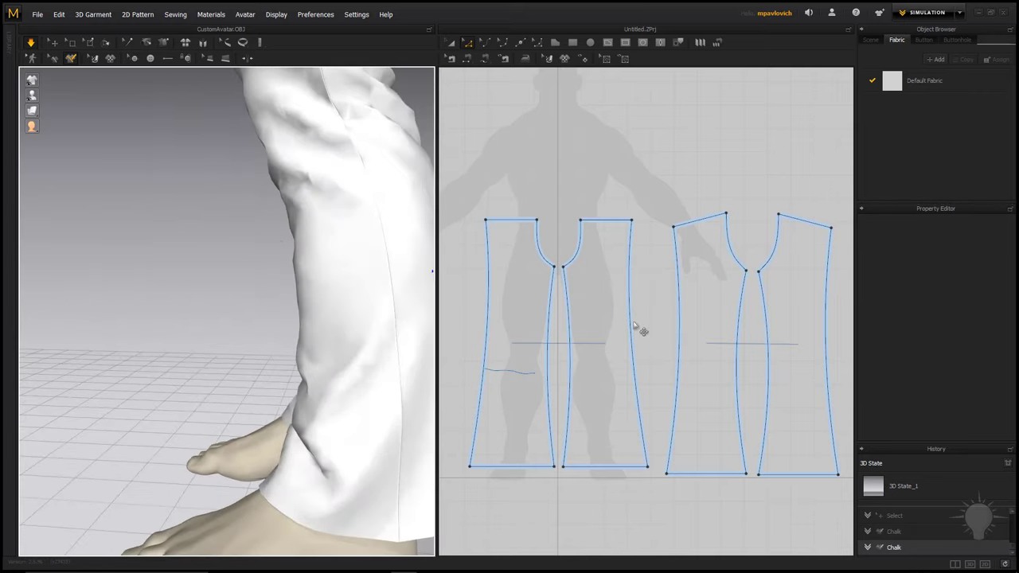
scroll(708, 387, up, 6)
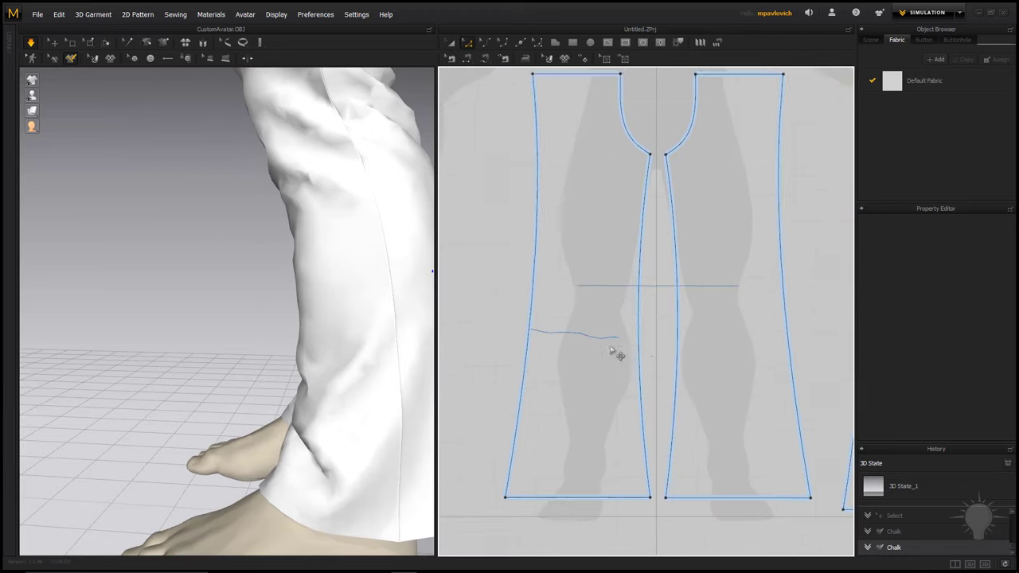
key(i)
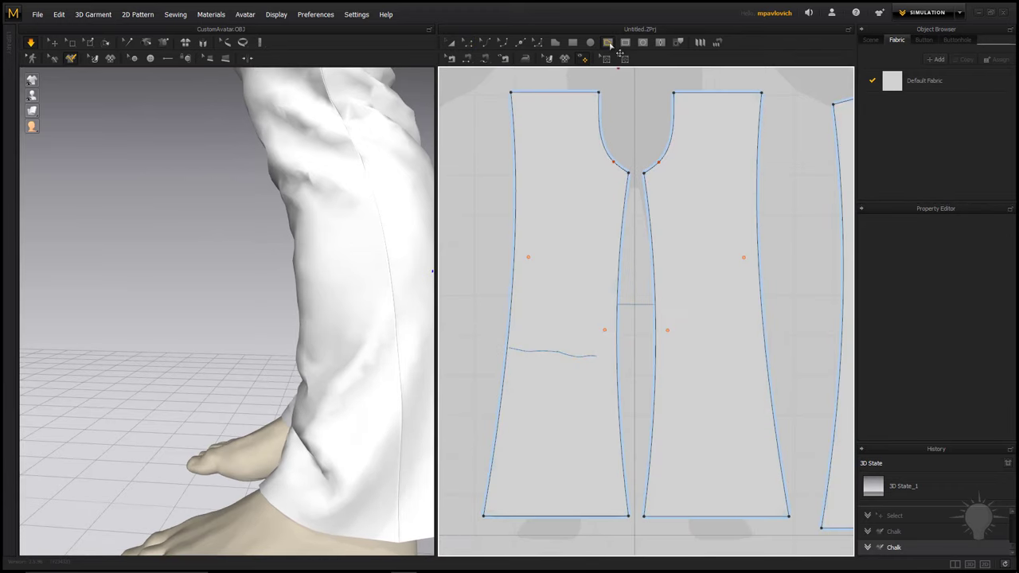
click(508, 348)
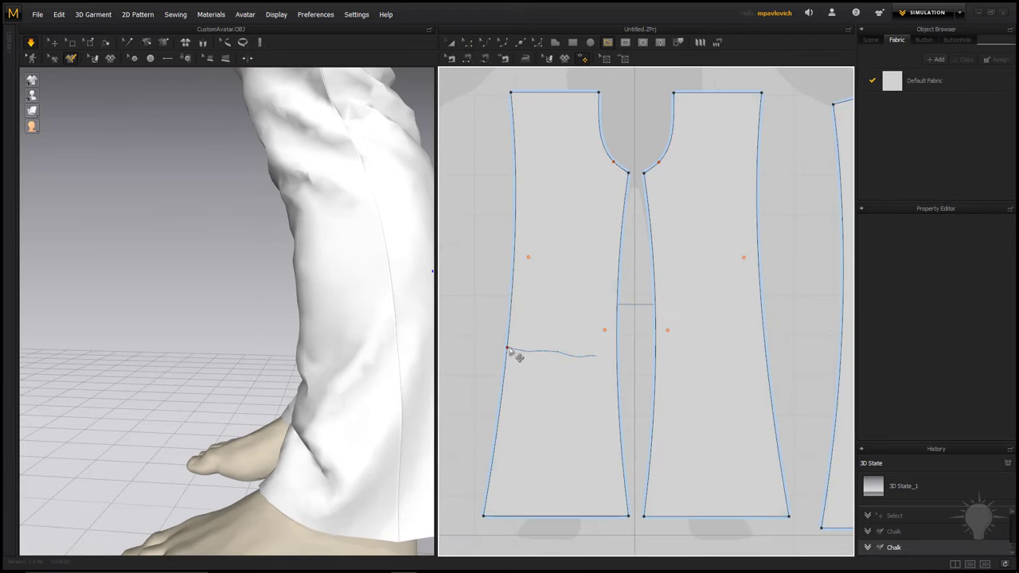
click(555, 353)
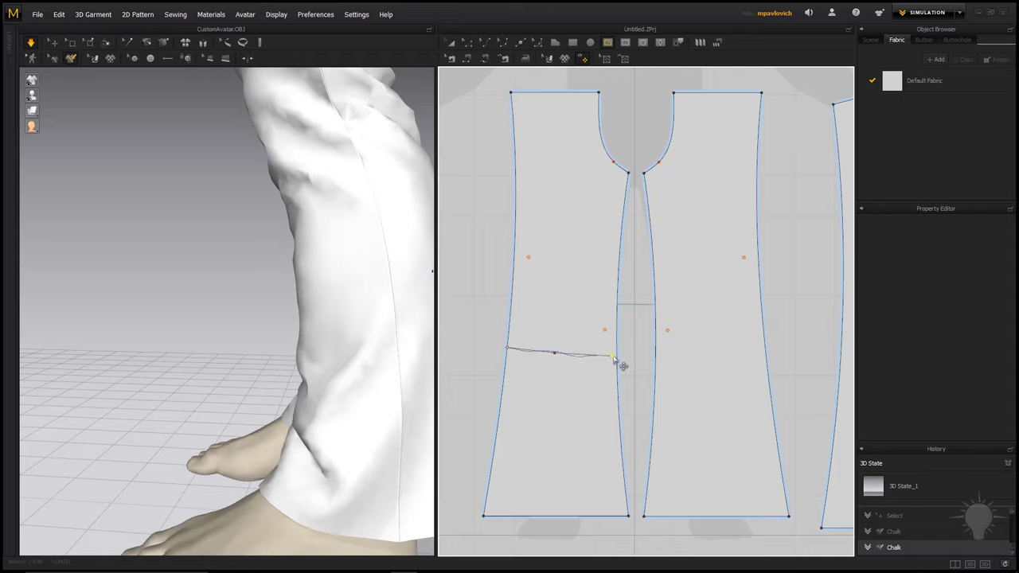
click(616, 357)
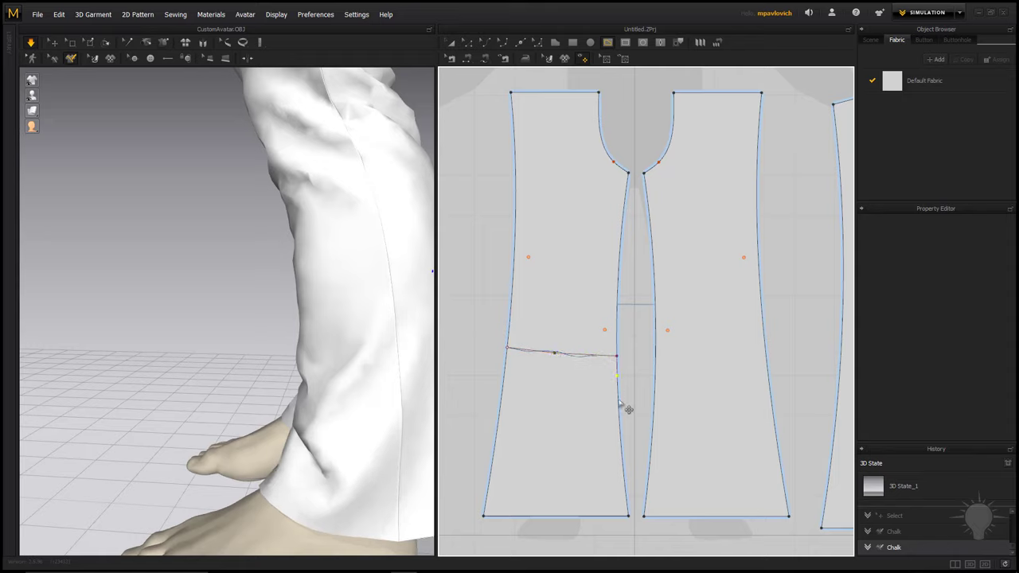
double_click(616, 357)
Step: Convert the middle point of the below-knee internal line to a curve point
scroll(525, 378, up, 3)
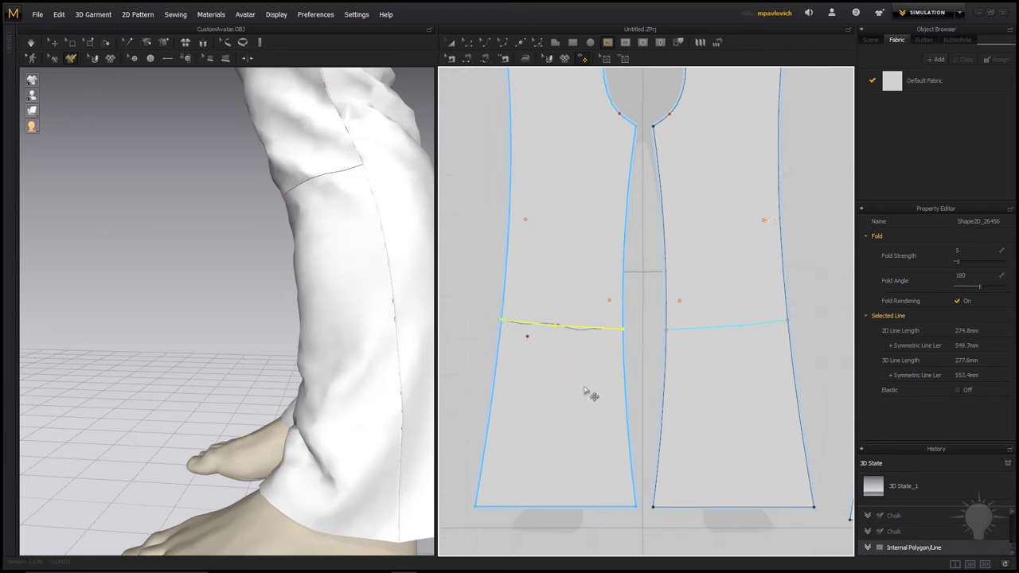
key(z)
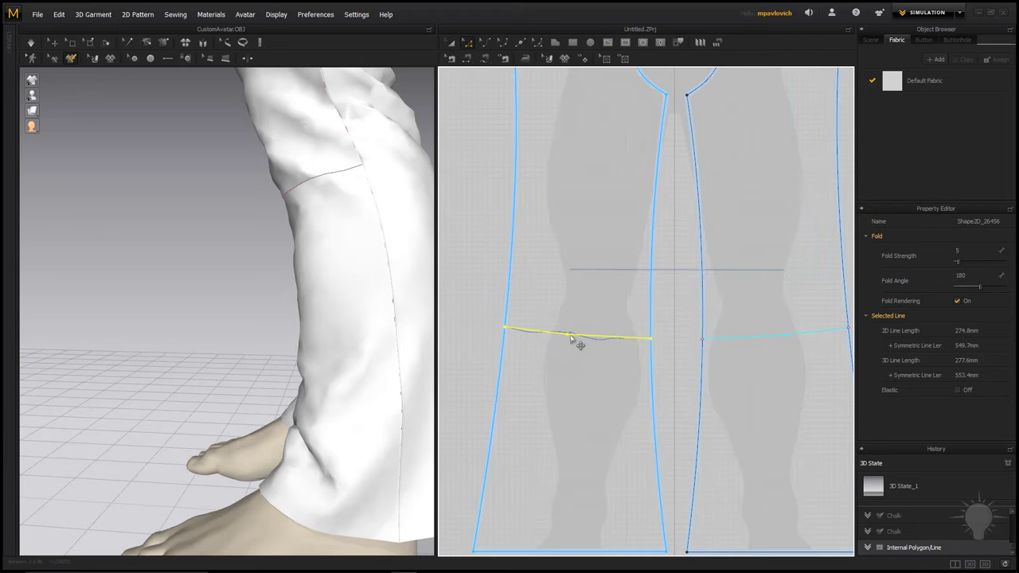
right_click(569, 337)
click(582, 358)
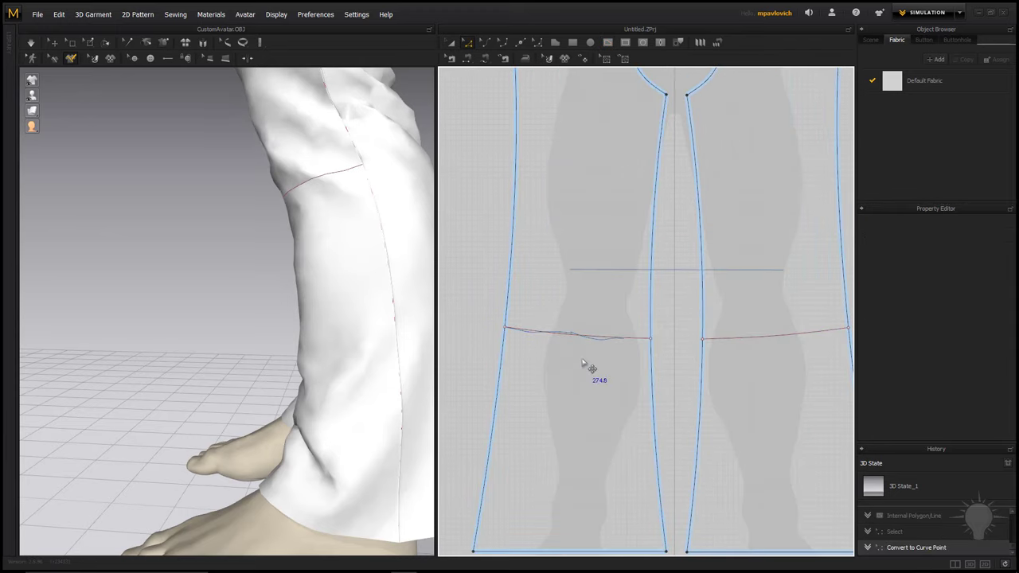
Step: Delete the 3D chalk lines from the front of the trouser leg, keeping the internal line
right_drag(270, 271, 313, 254)
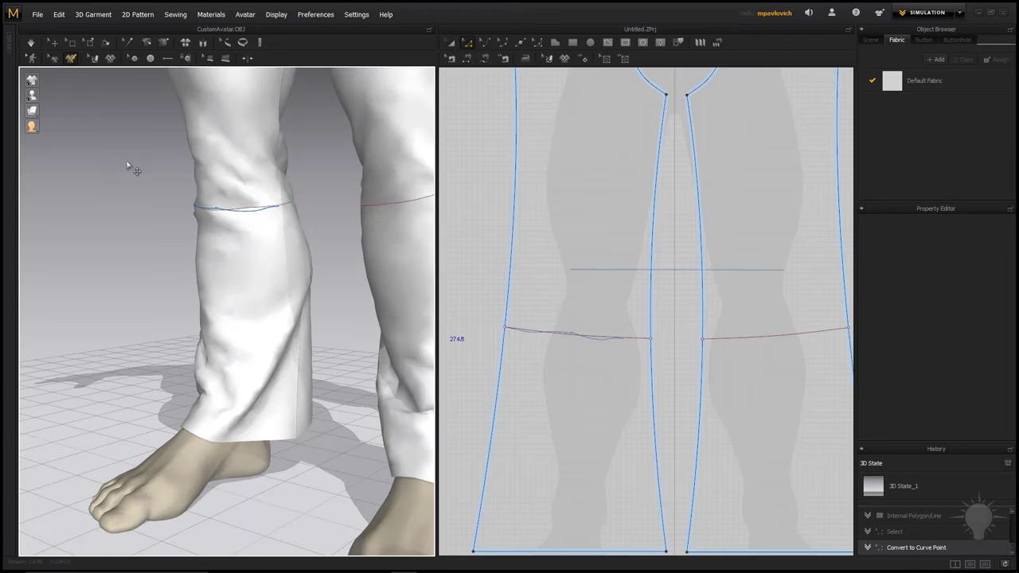
click(56, 57)
click(249, 212)
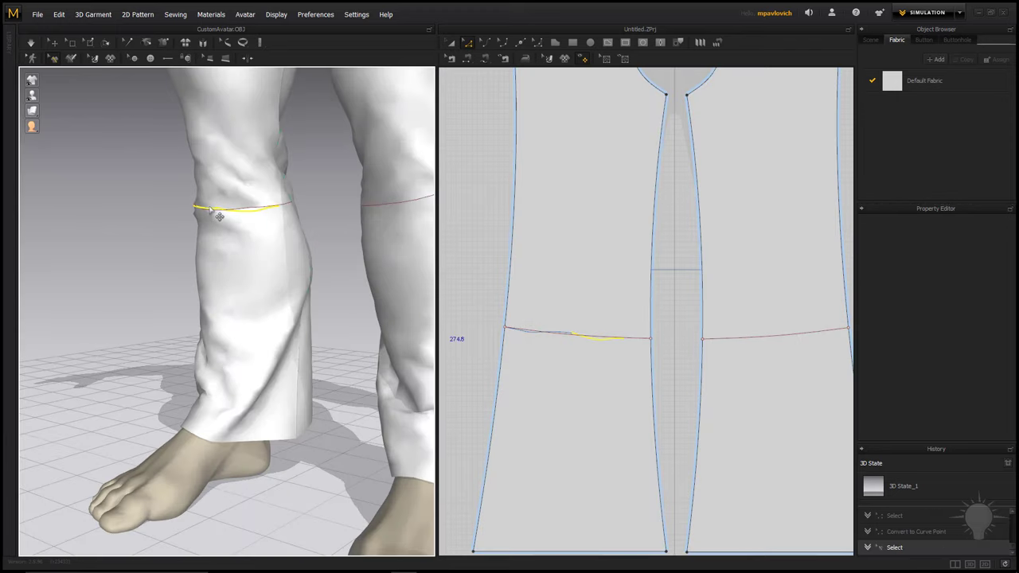
right_drag(159, 250, 411, 300)
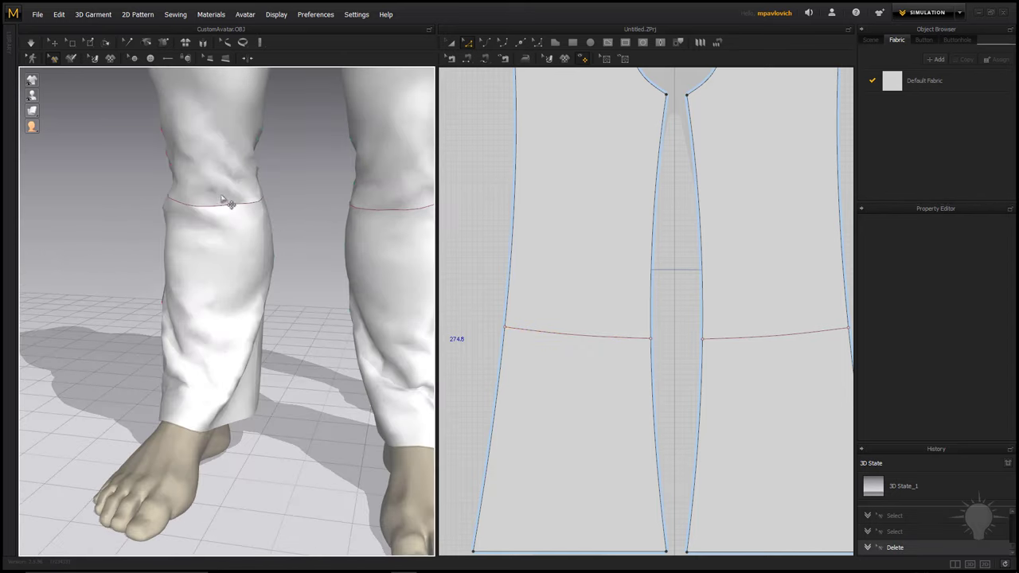
ctrl+right_drag(323, 251, 232, 205)
scroll(237, 210, down, 3)
Step: Cut and sew the front pieces along the internal line below the knee
scroll(557, 294, down, 4)
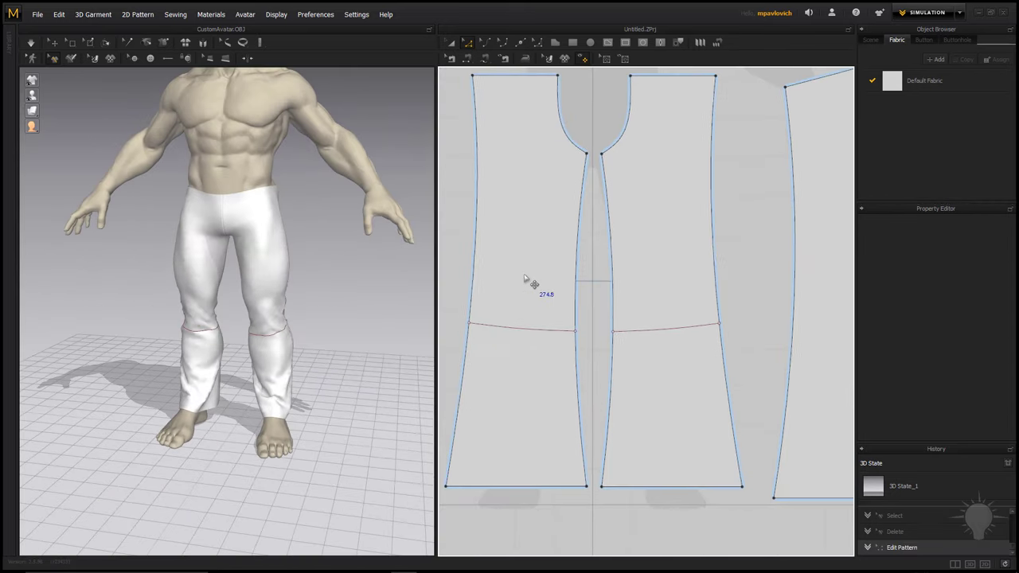
middle_drag(615, 252, 531, 263)
middle_drag(486, 354, 521, 326)
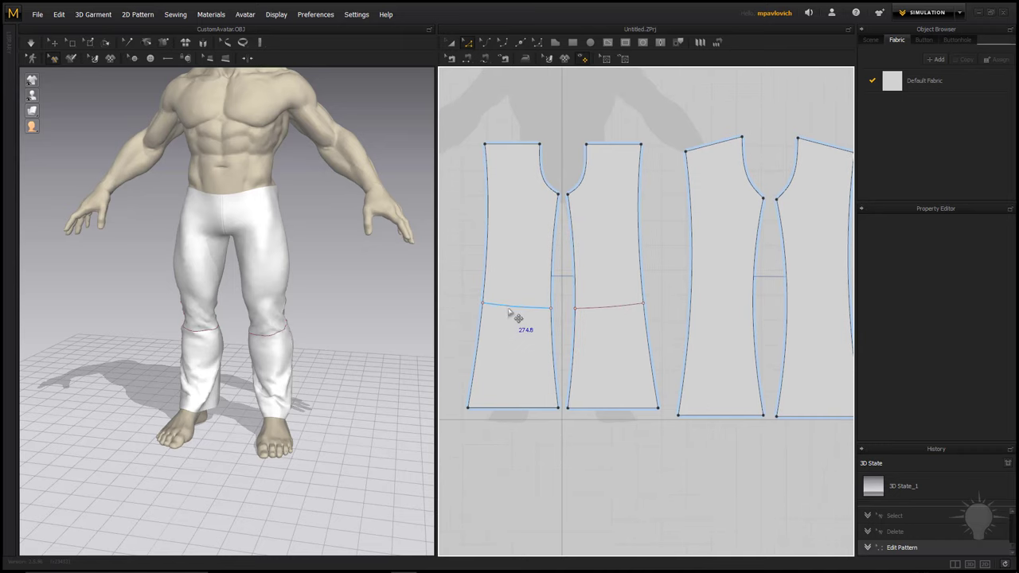
click(510, 310)
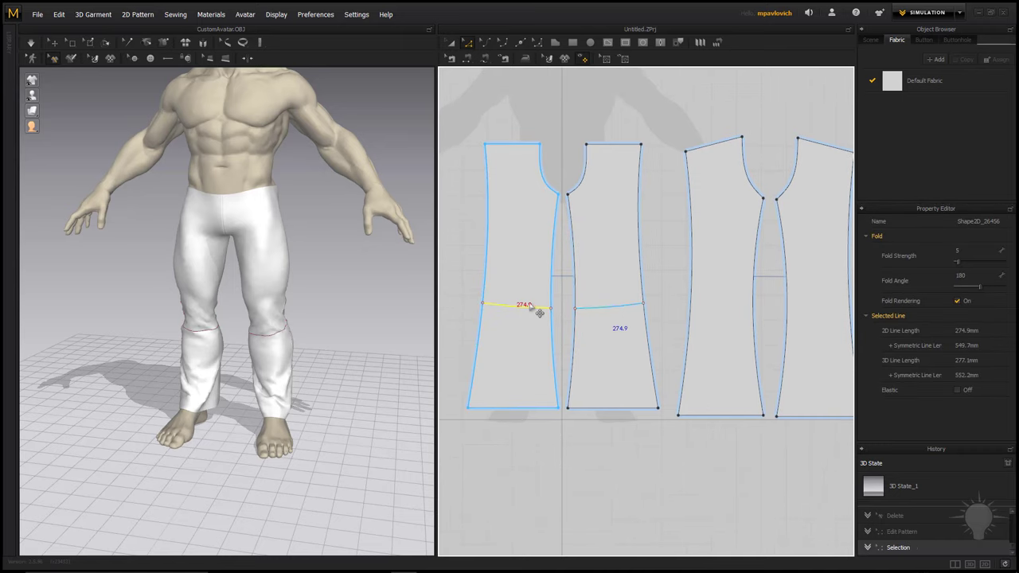
right_click(523, 303)
click(525, 305)
right_click(522, 307)
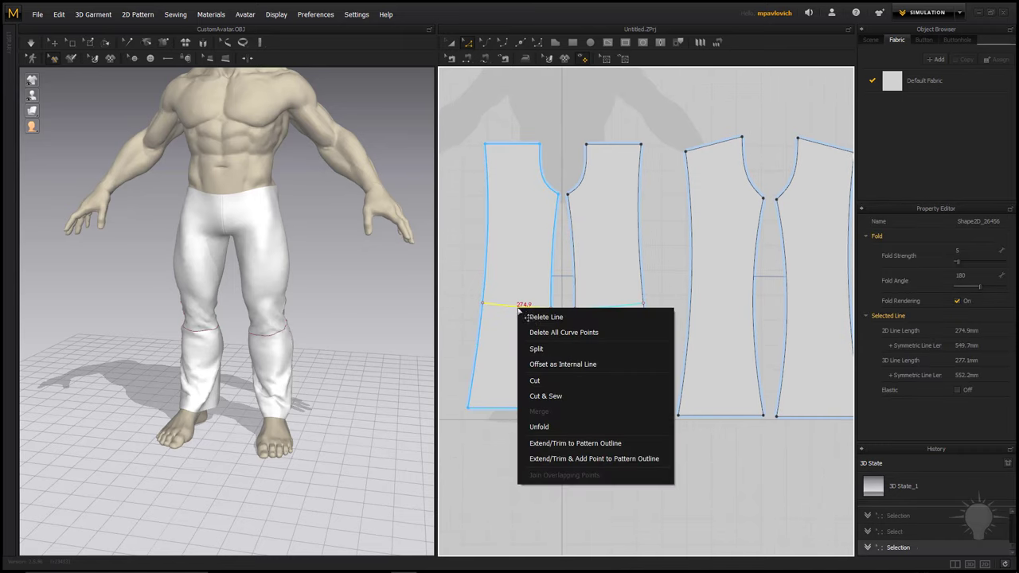
click(545, 395)
click(538, 328)
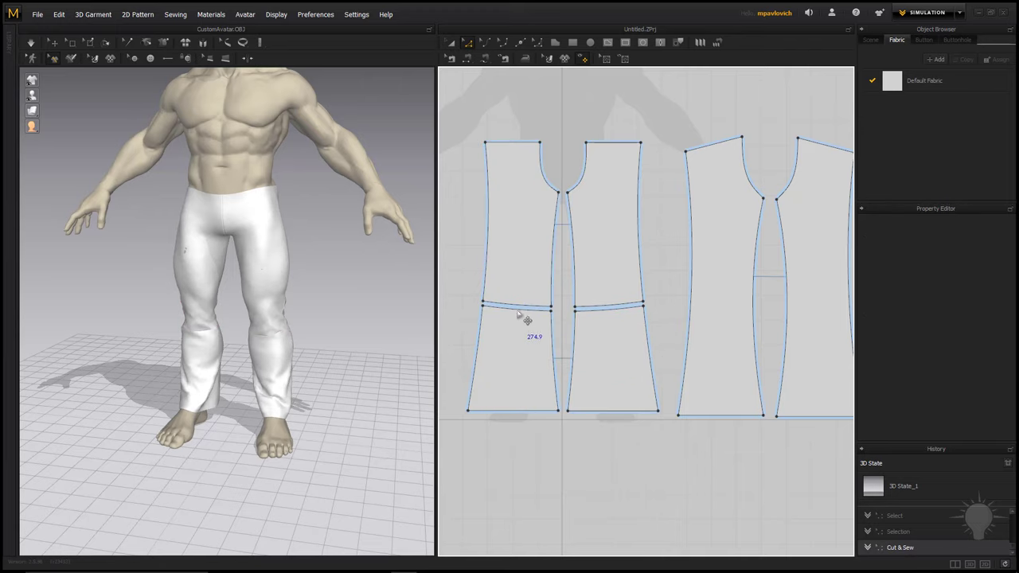
Step: Simulate the trousers and examine the drape of the new seam below the knees from several angles
right_drag(339, 293, 332, 291)
key(space)
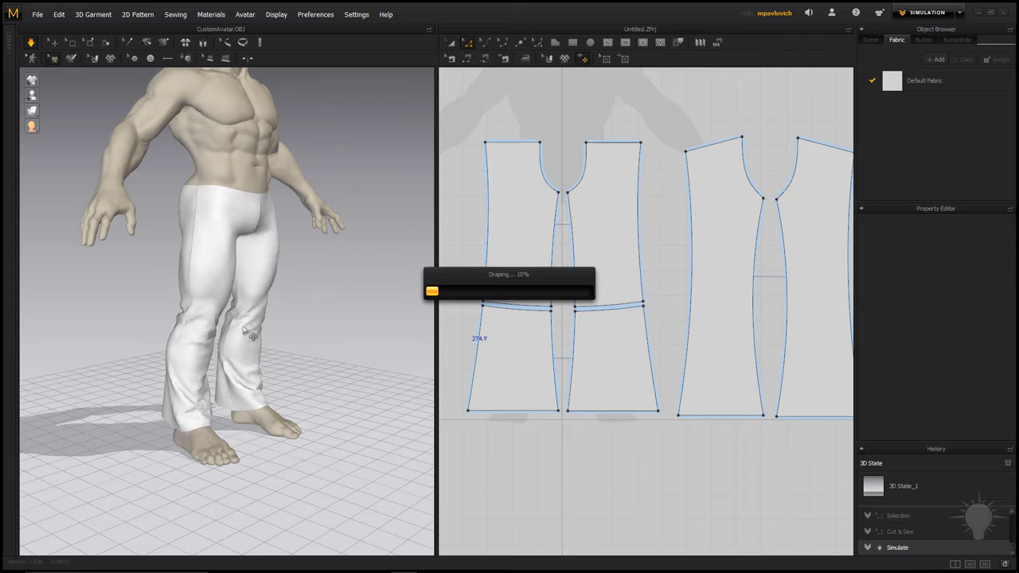
scroll(252, 336, up, 8)
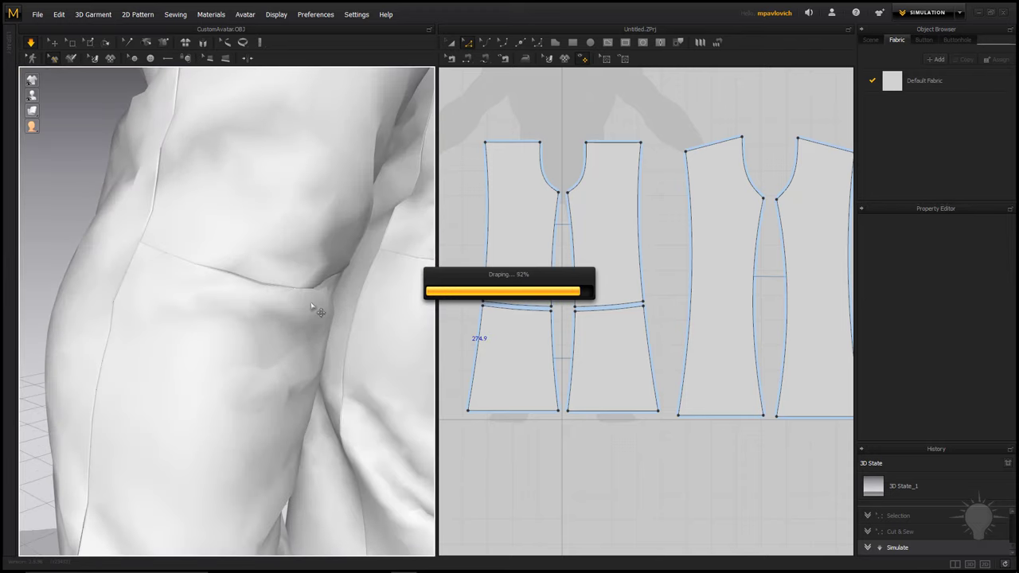
scroll(334, 323, down, 8)
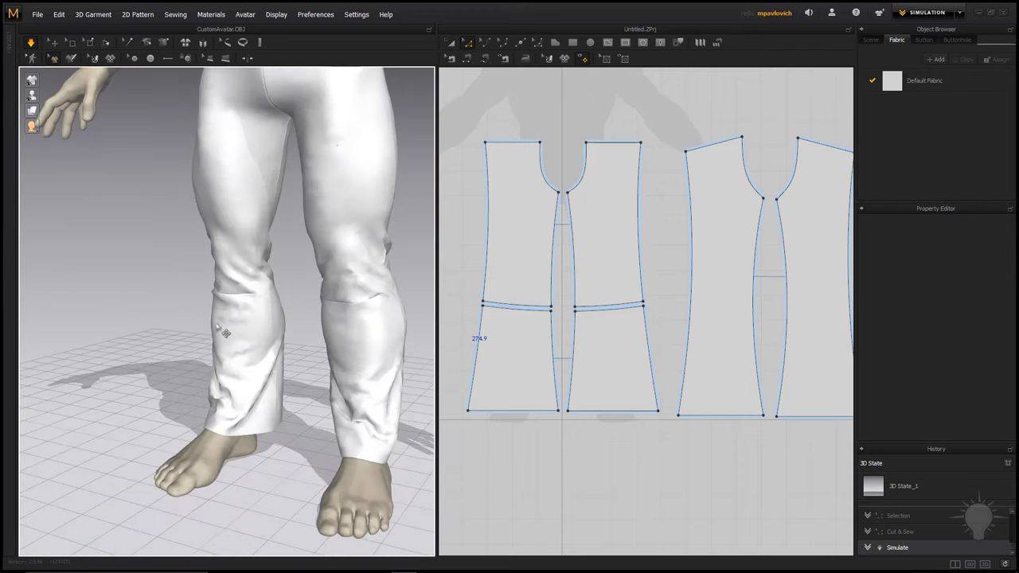
right_drag(246, 317, 300, 316)
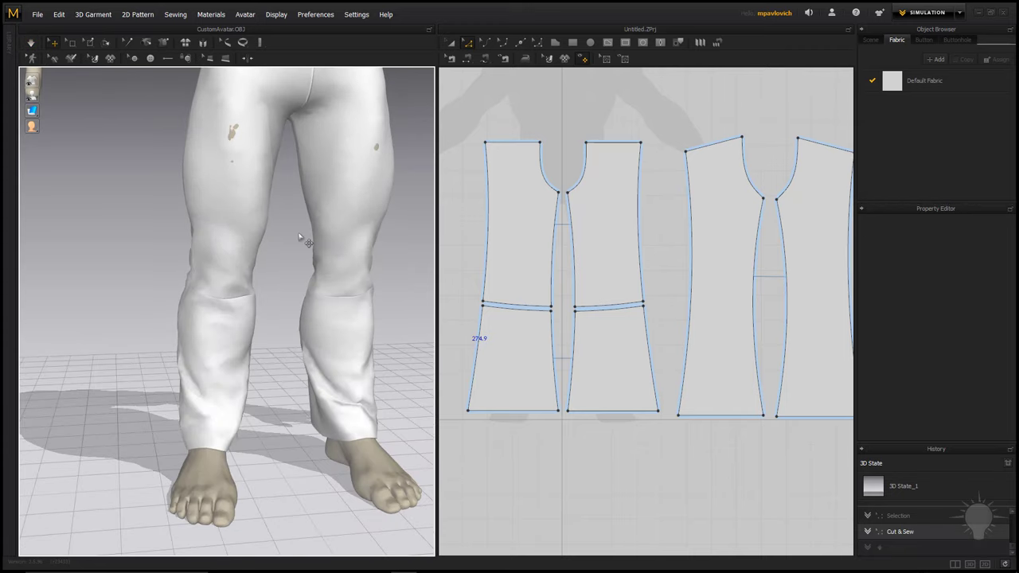
Step: Undo the simulation and the cut-and-sew of the front pieces, back to the plain internal lines
key(ctrl+z)
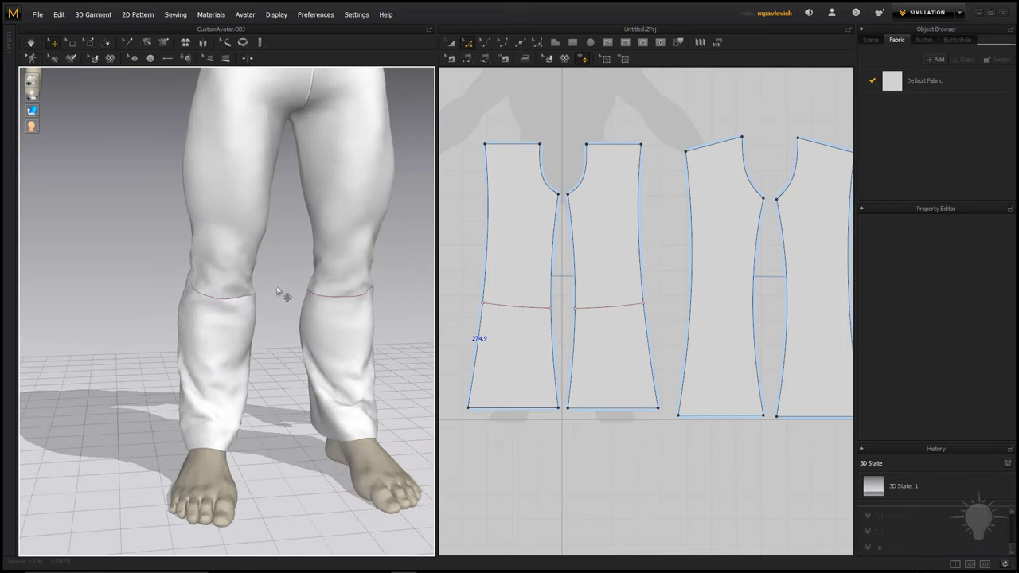
Step: Turn on Elastic for the below-knee internal line on the front piece and set its strength to 39
scroll(519, 267, up, 1)
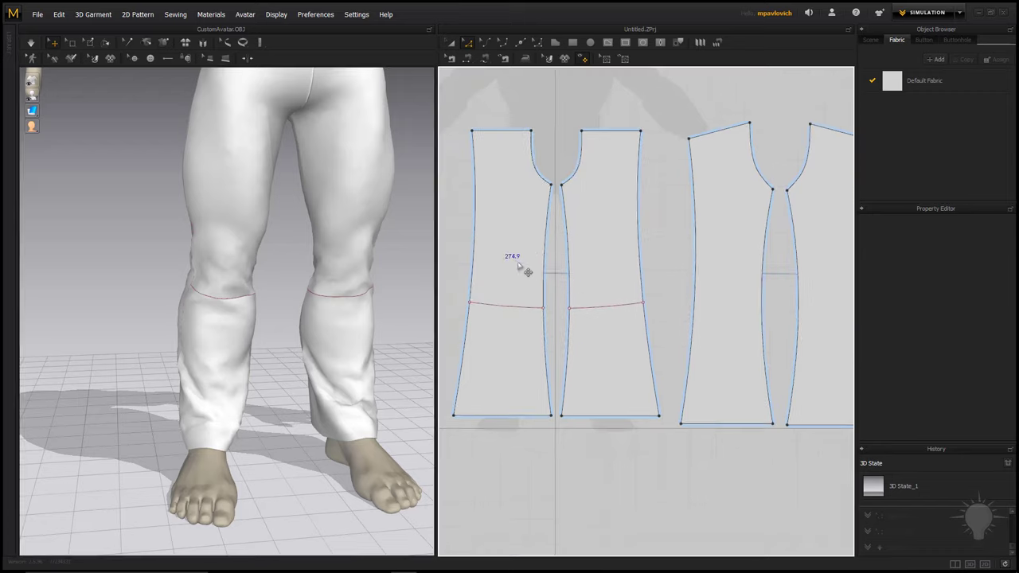
click(500, 307)
click(957, 390)
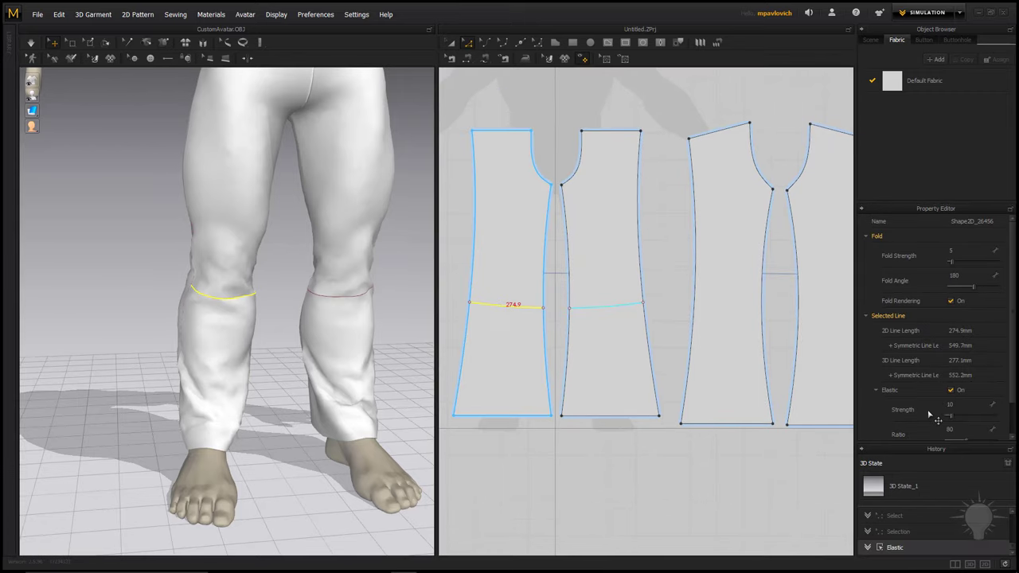
scroll(932, 410, down, 1)
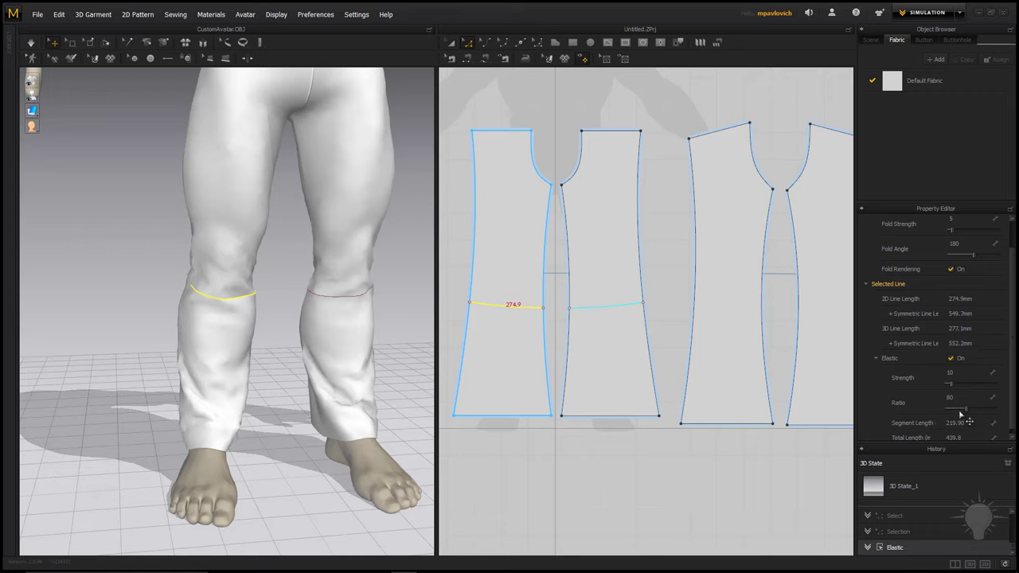
drag(953, 387, 966, 387)
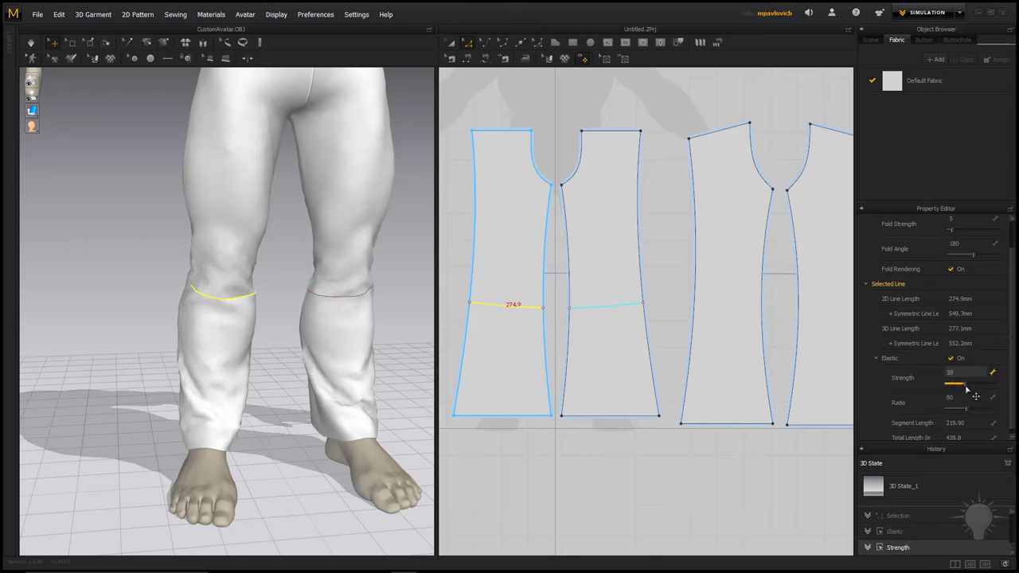
Step: Simulate the garment and set the elastic ratio of the below-knee line to 43, leaving the line deselected
click(30, 43)
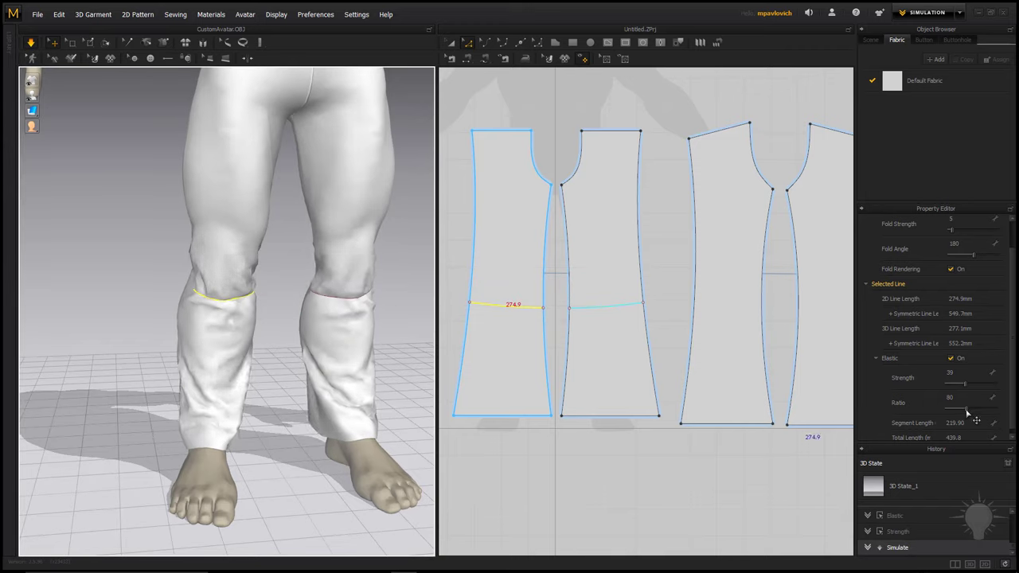
drag(967, 412, 953, 415)
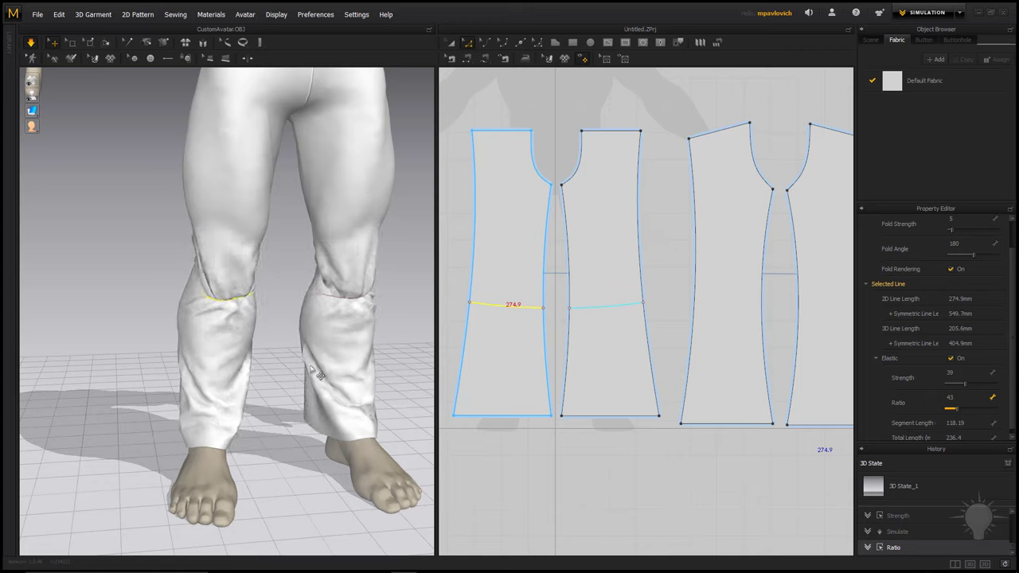
click(170, 306)
Step: Examine the elastic gathering below the knees from several angles and look over all pattern pieces
right_drag(250, 330, 365, 314)
scroll(382, 335, down, 3)
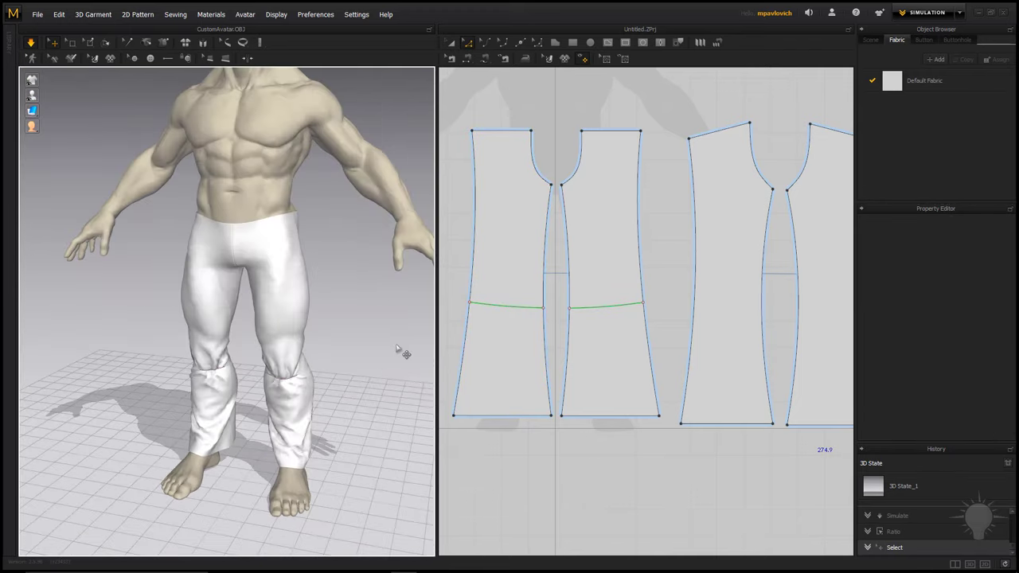
right_drag(403, 352, 379, 353)
right_drag(313, 369, 359, 342)
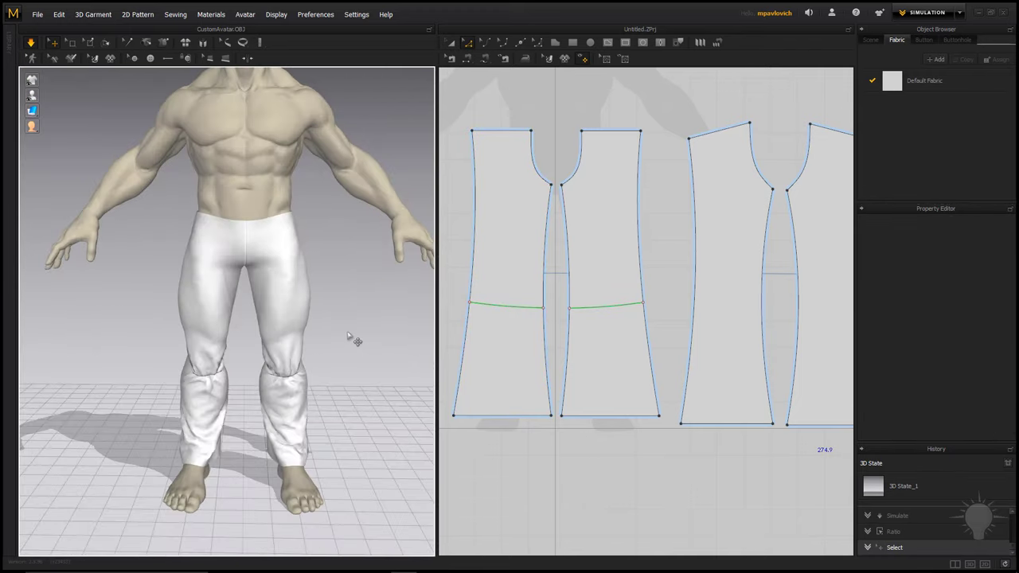
middle_drag(342, 345, 363, 358)
mouse_move(362, 360)
right_down()
mouse_move(109, 359)
mouse_move(357, 382)
mouse_move(354, 374)
right_up()
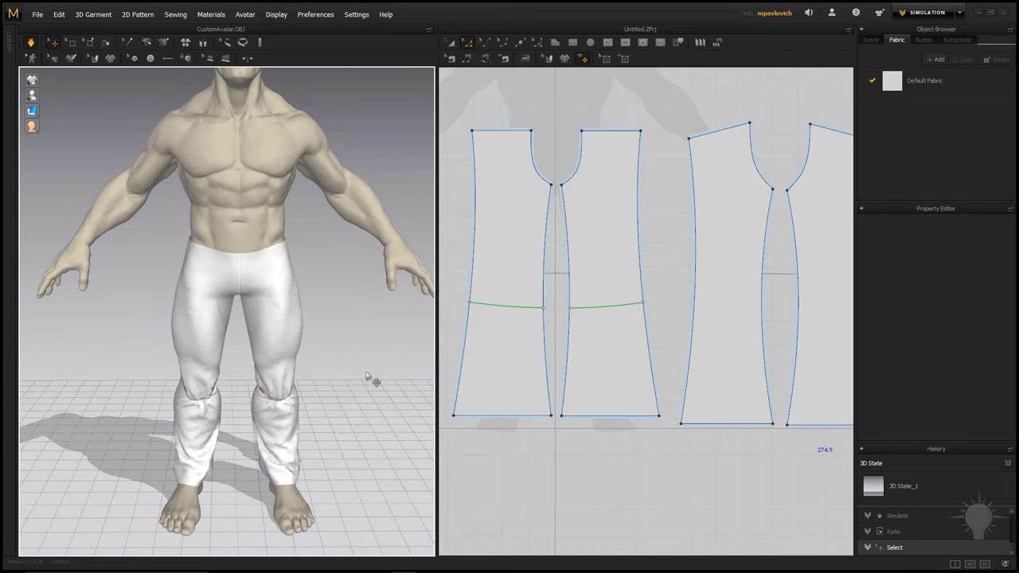
right_drag(326, 380, 357, 371)
scroll(570, 361, down, 3)
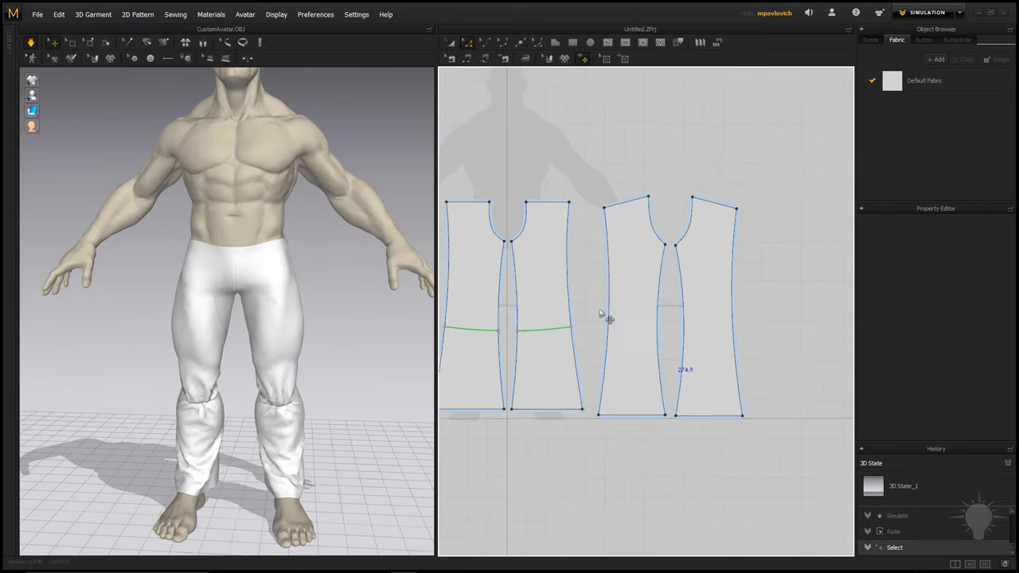
scroll(628, 323, down, 2)
scroll(660, 329, up, 2)
right_drag(239, 364, 353, 361)
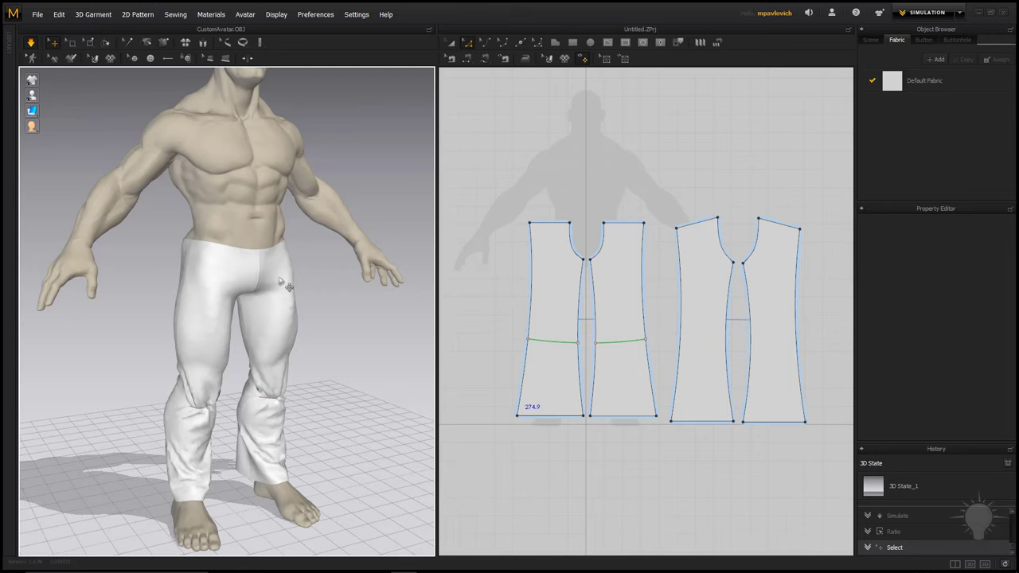
key(2)
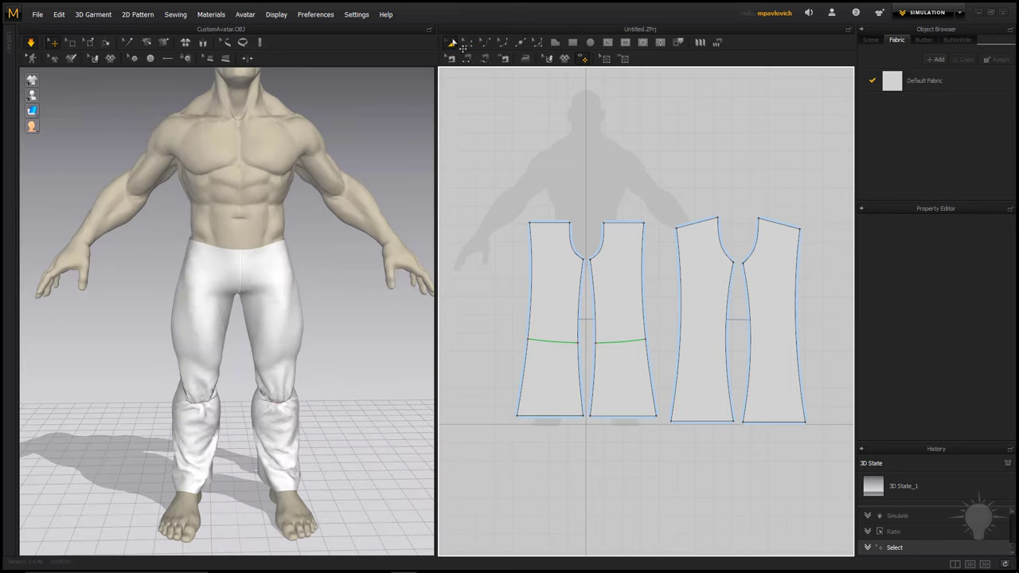
Step: Set the particle distance of all trouser pattern pieces to 10 mm and simulate the garment
drag(483, 132, 830, 484)
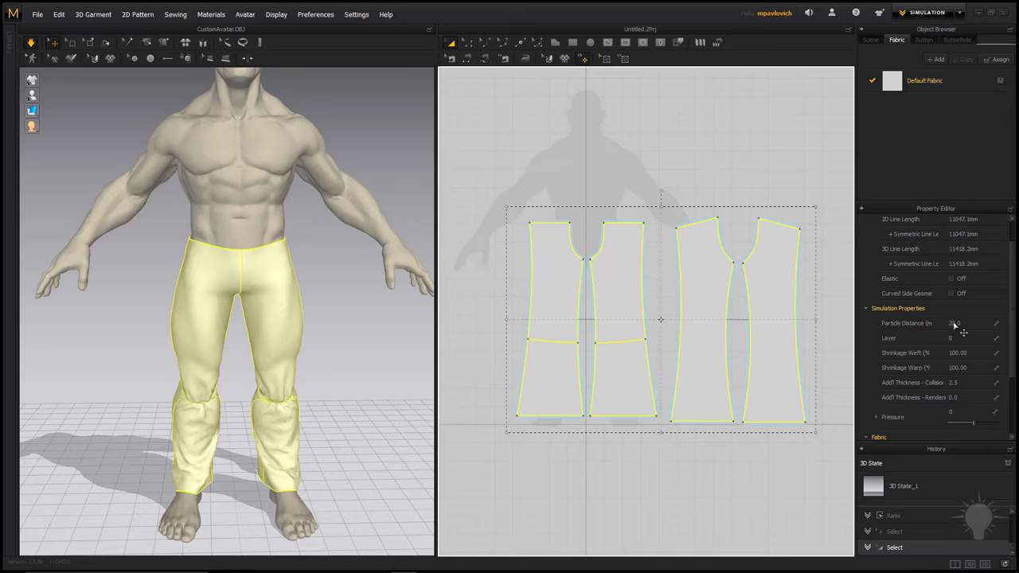
click(955, 323)
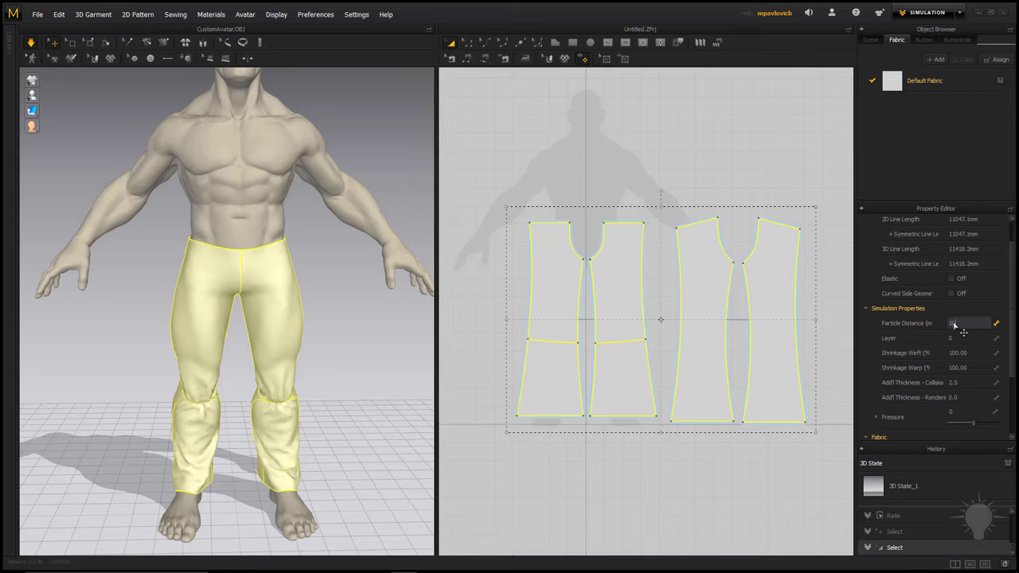
text(10)
key(Return)
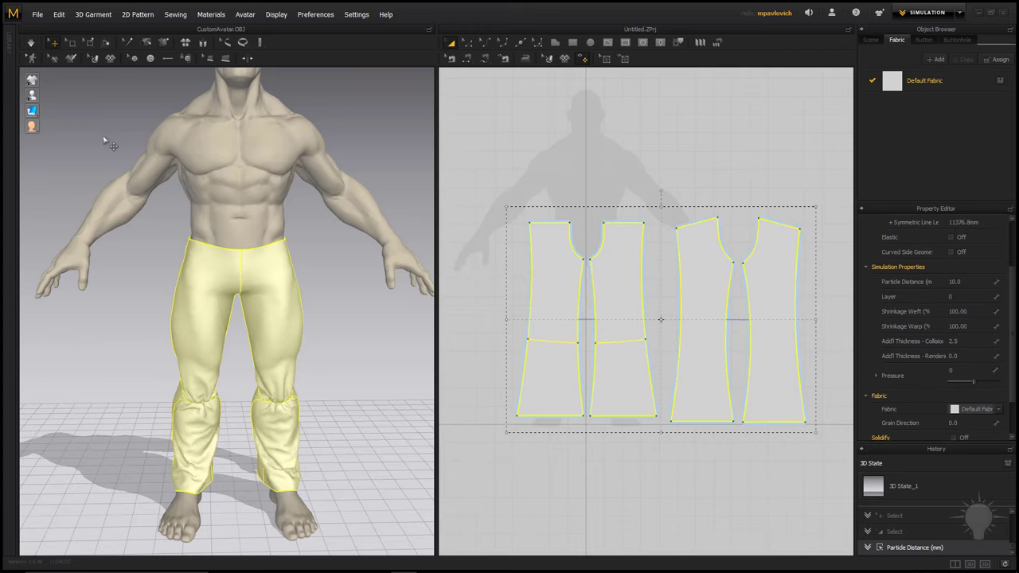
key(space)
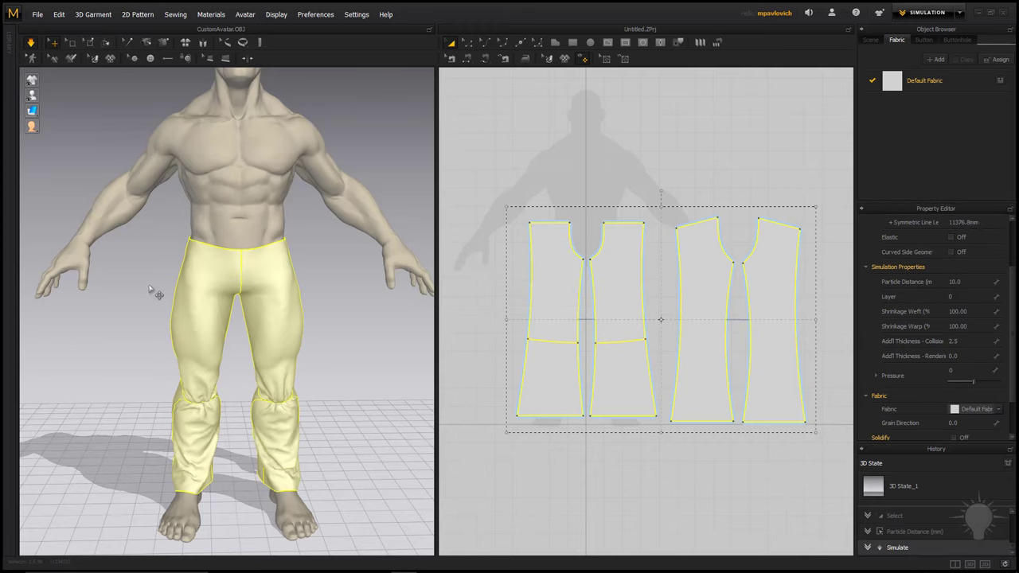
Step: Examine the finer folds around the knees and lower legs, tugging the front fabric below one knee
middle_drag(150, 327, 141, 243)
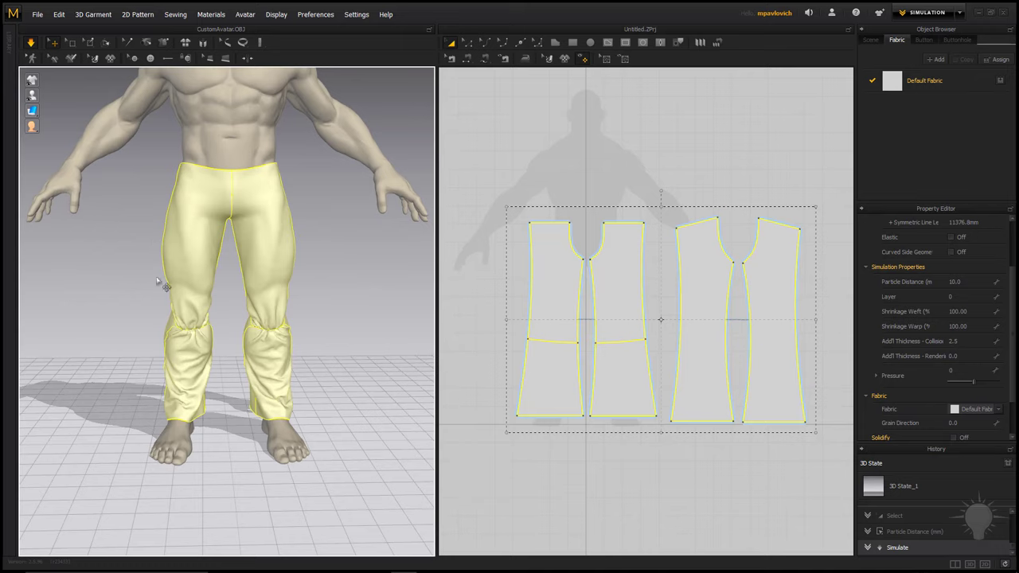
scroll(170, 302, up, 5)
right_drag(175, 304, 226, 297)
scroll(185, 285, down, 3)
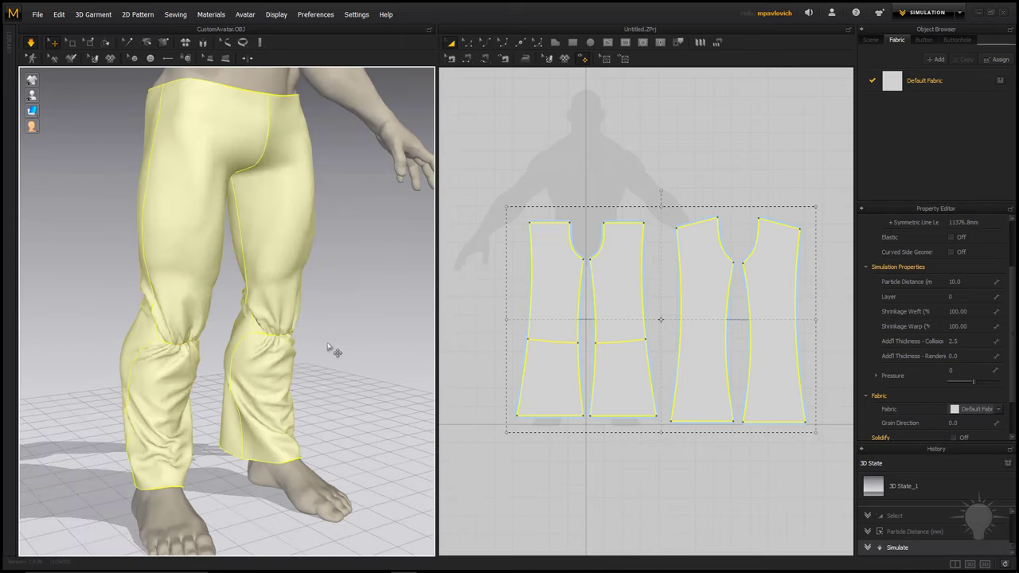
click(293, 370)
drag(301, 366, 330, 368)
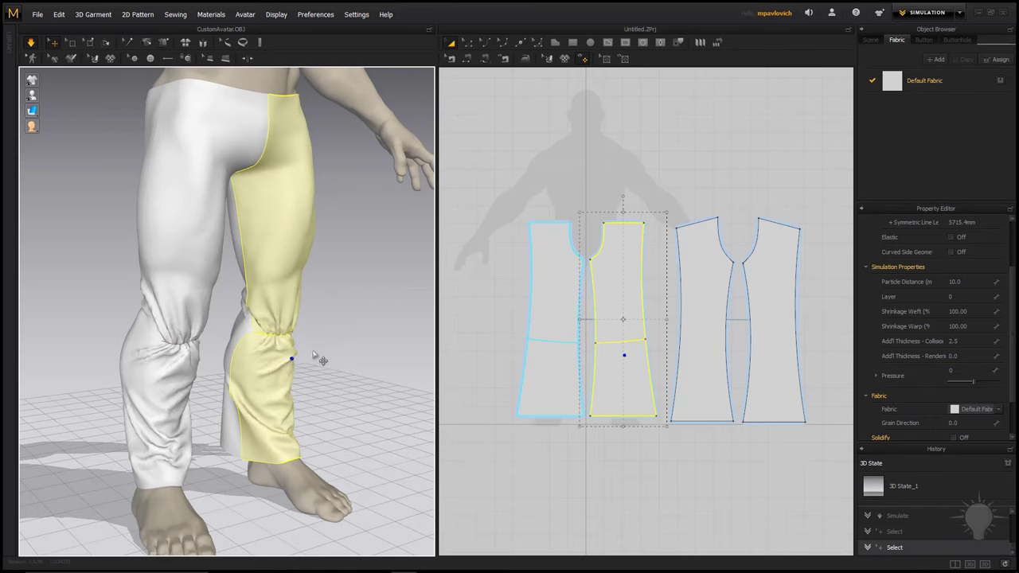
right_drag(313, 355, 345, 350)
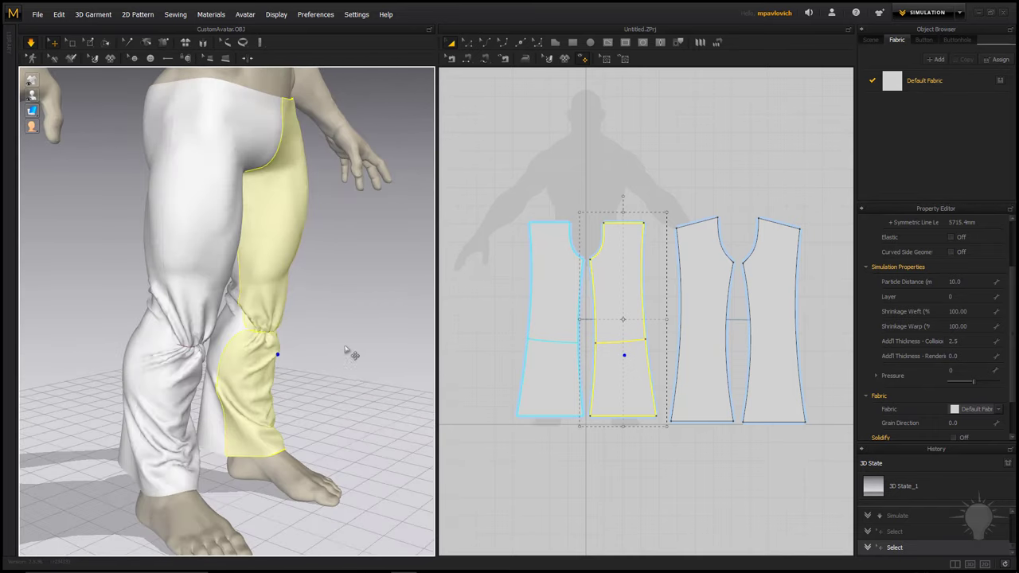
scroll(347, 351, down, 5)
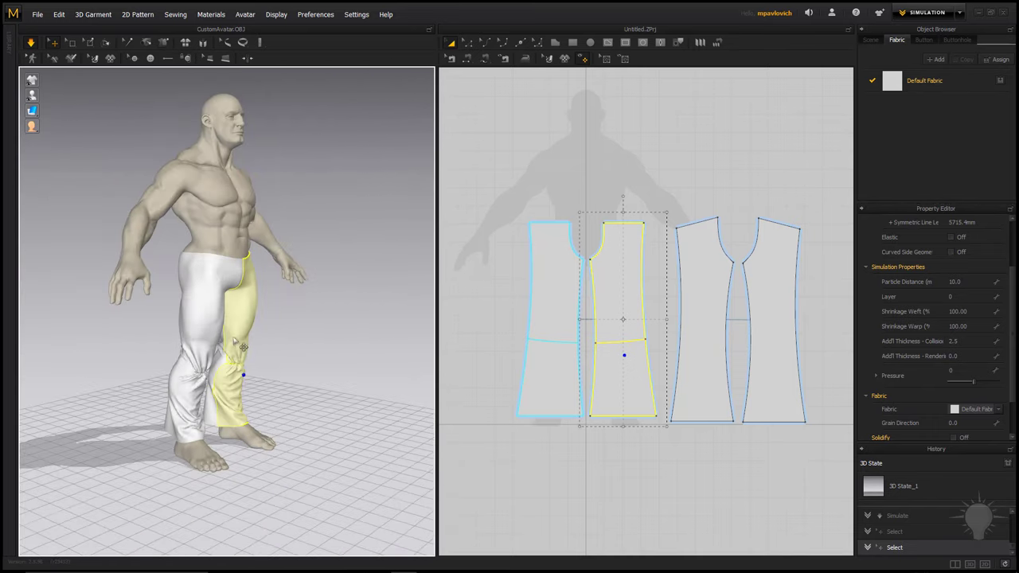
right_drag(233, 341, 226, 341)
middle_drag(226, 341, 243, 390)
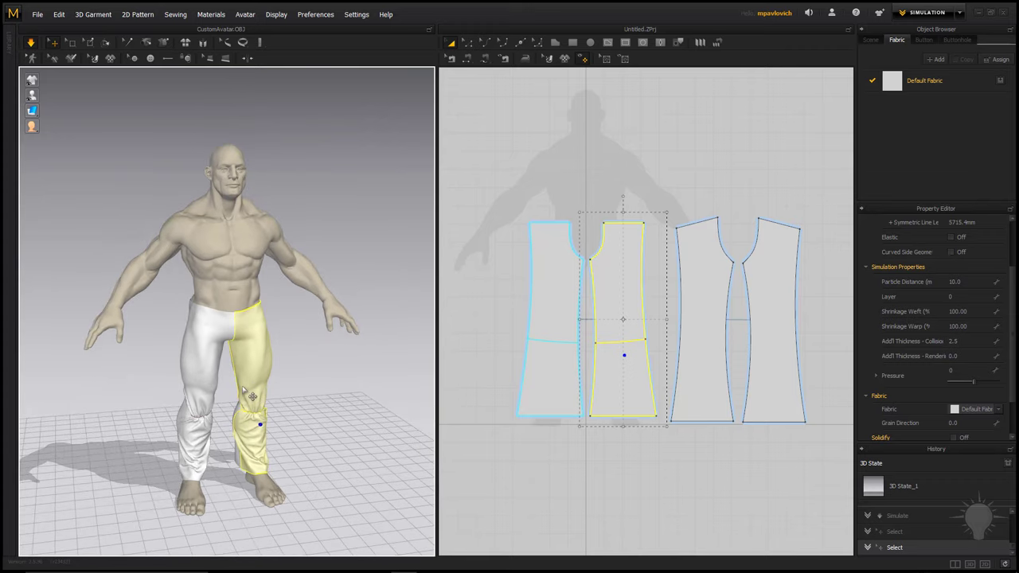
click(320, 199)
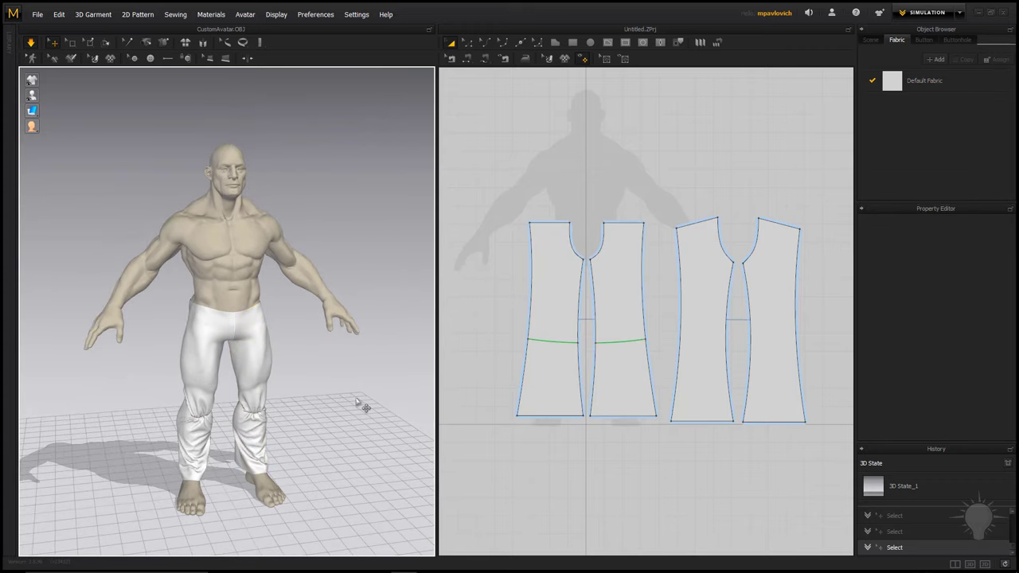
Step: Set the Default Fabric's physical property preset to R_Lightweight_Nylon and check the resulting drape from the side
click(928, 83)
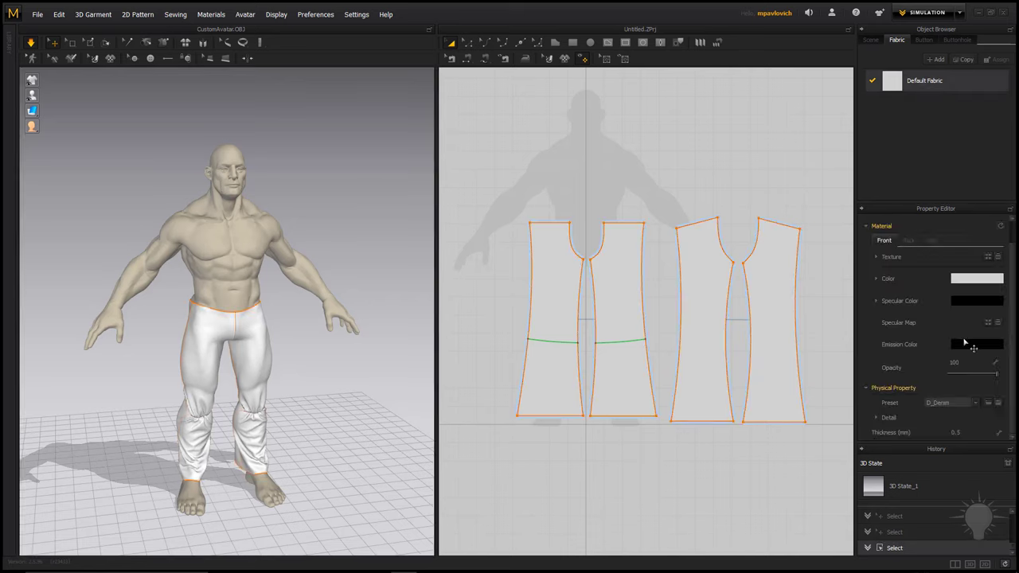
click(976, 404)
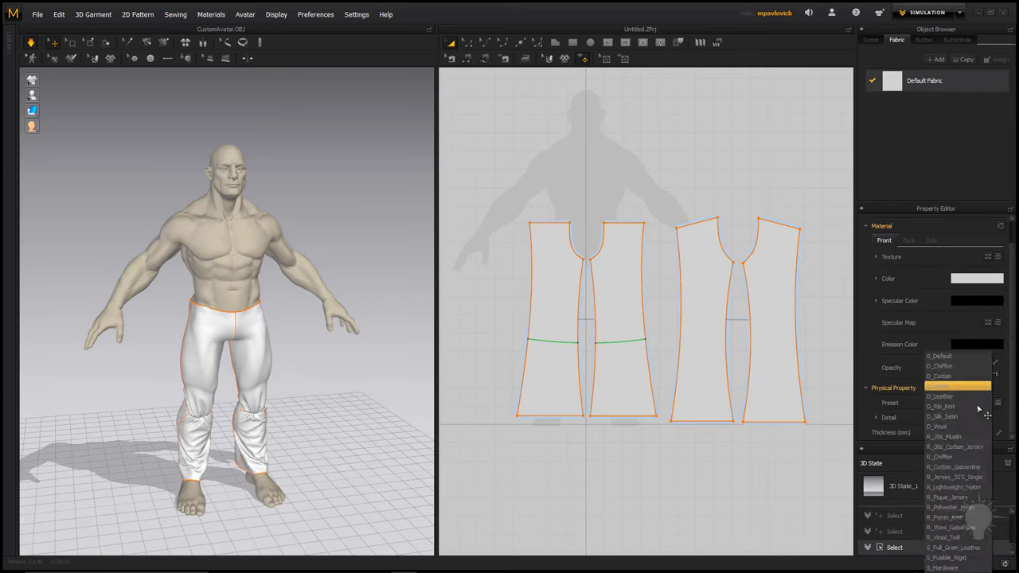
click(977, 487)
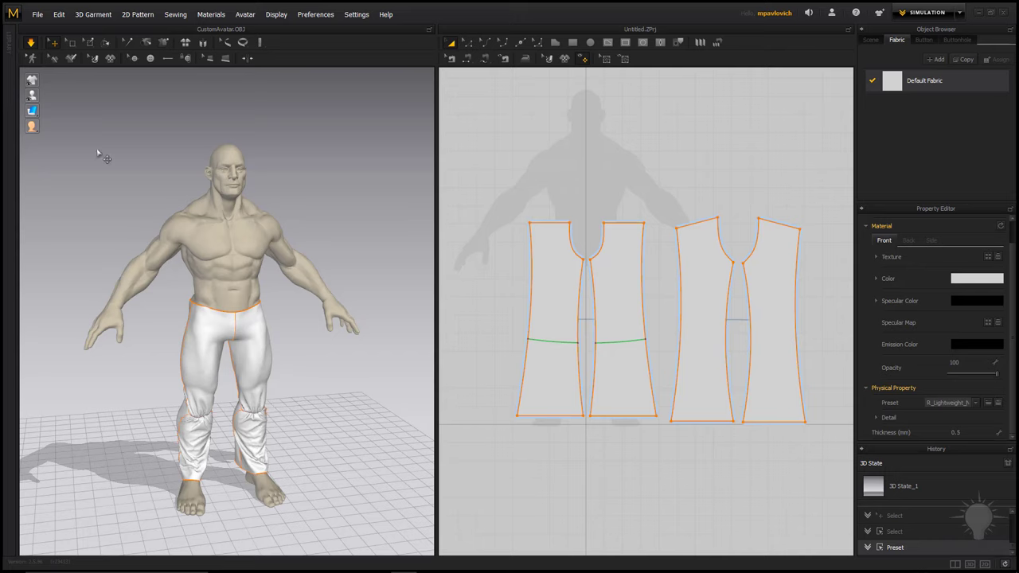
right_drag(116, 145, 126, 146)
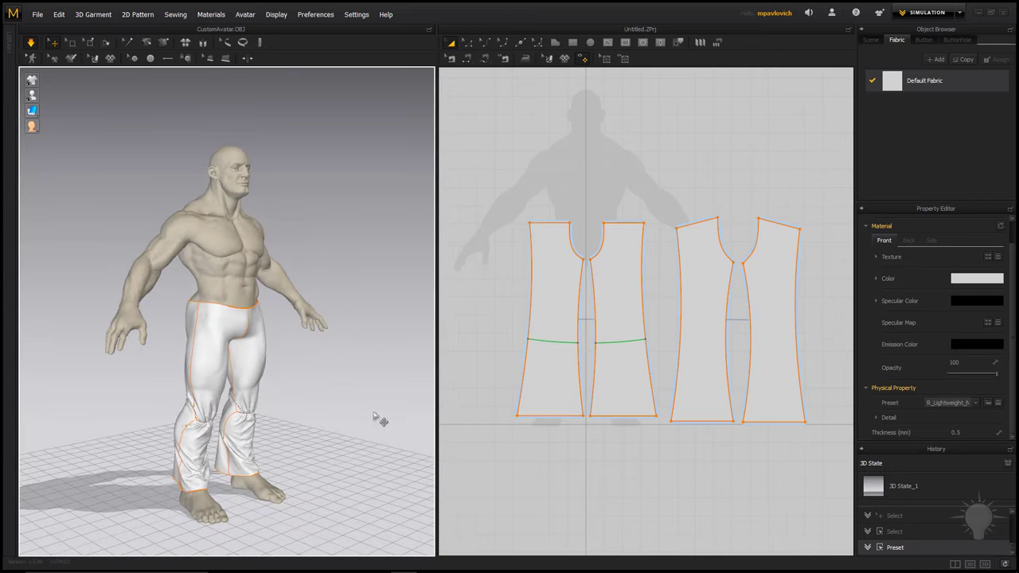
right_drag(380, 416, 348, 419)
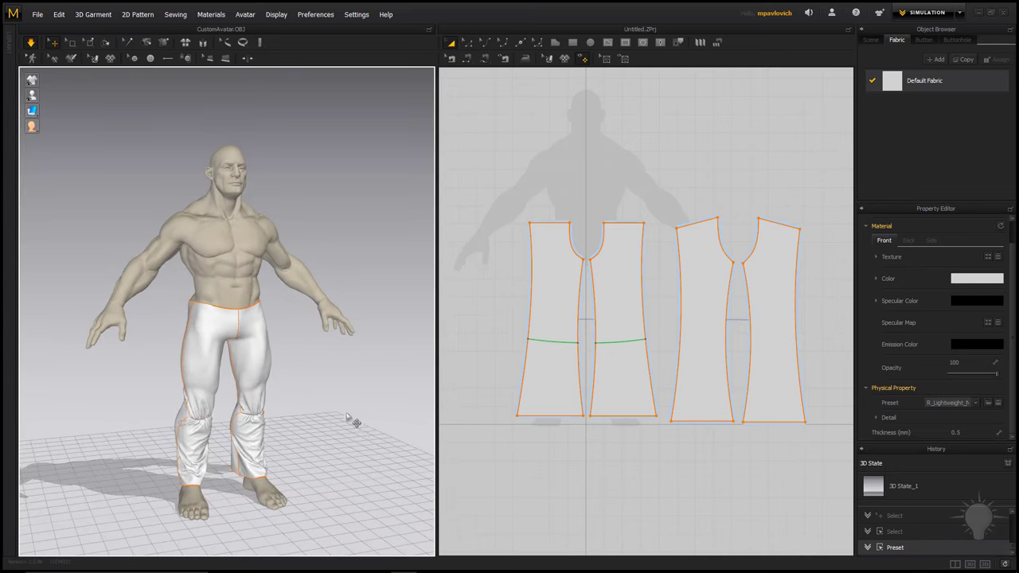
Step: Start an OBJ export to the Desktop with the file name pantsCM
click(38, 14)
mouse_move(48, 150)
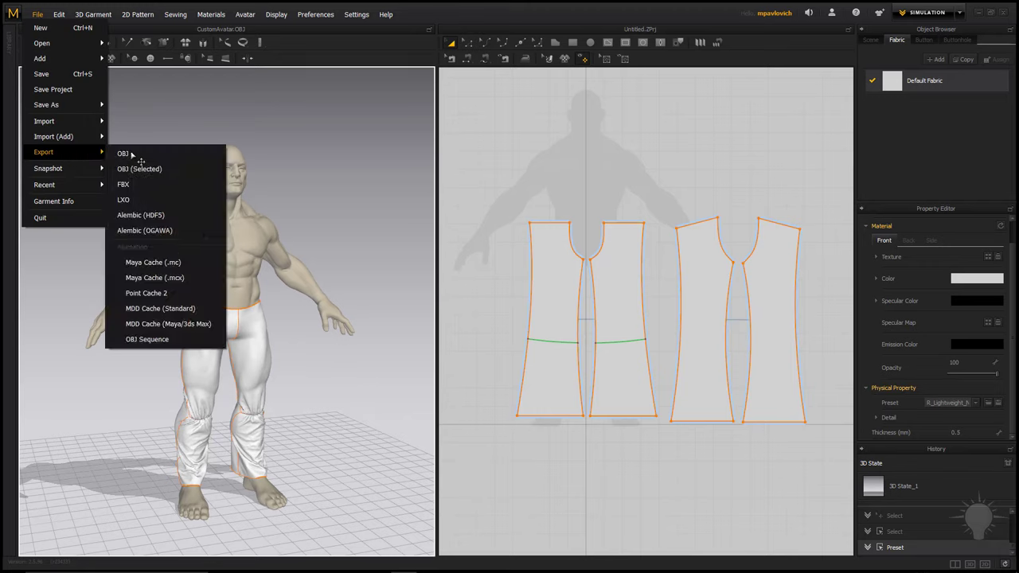
click(132, 154)
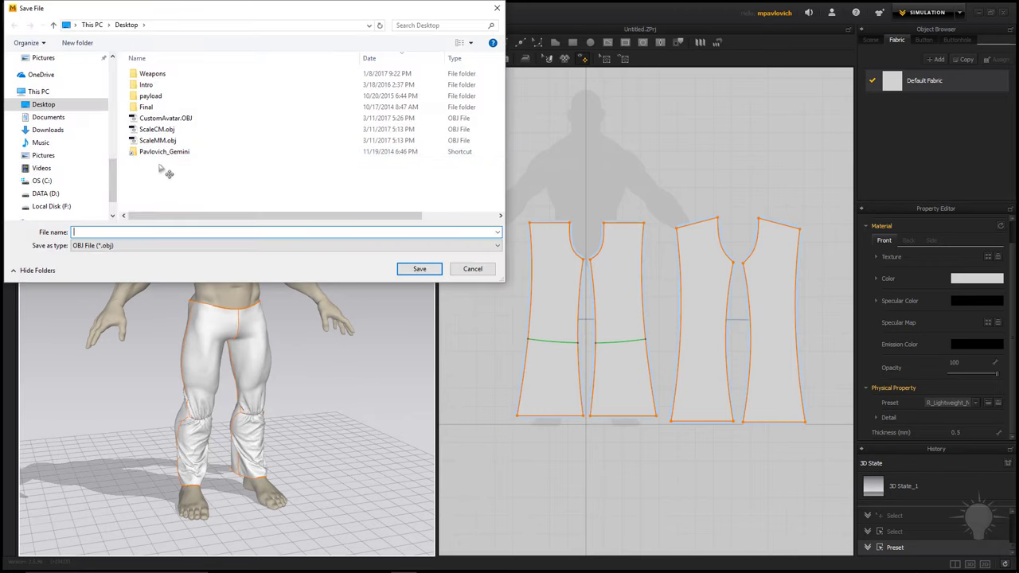
text(pantsCM)
key(Return)
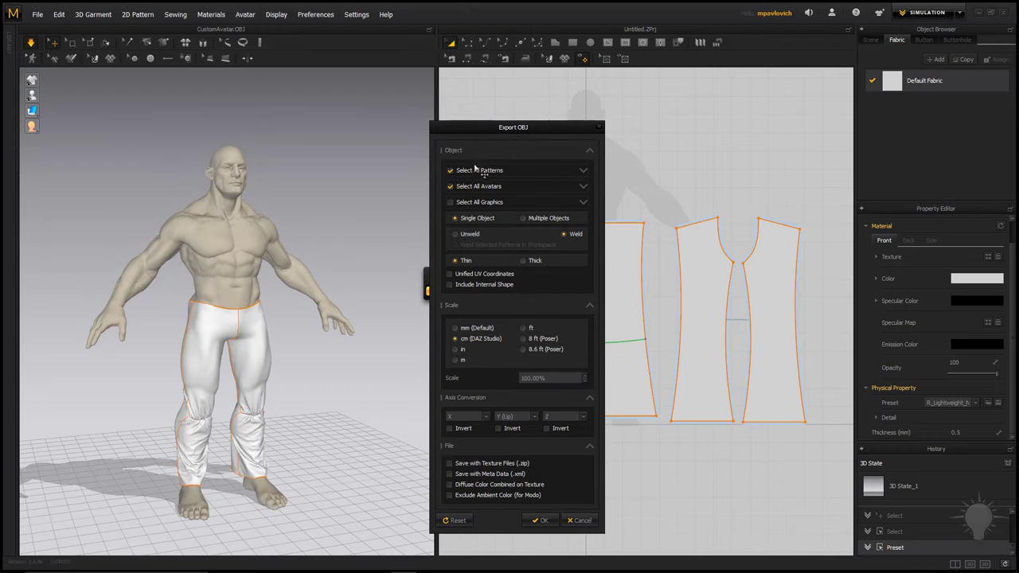